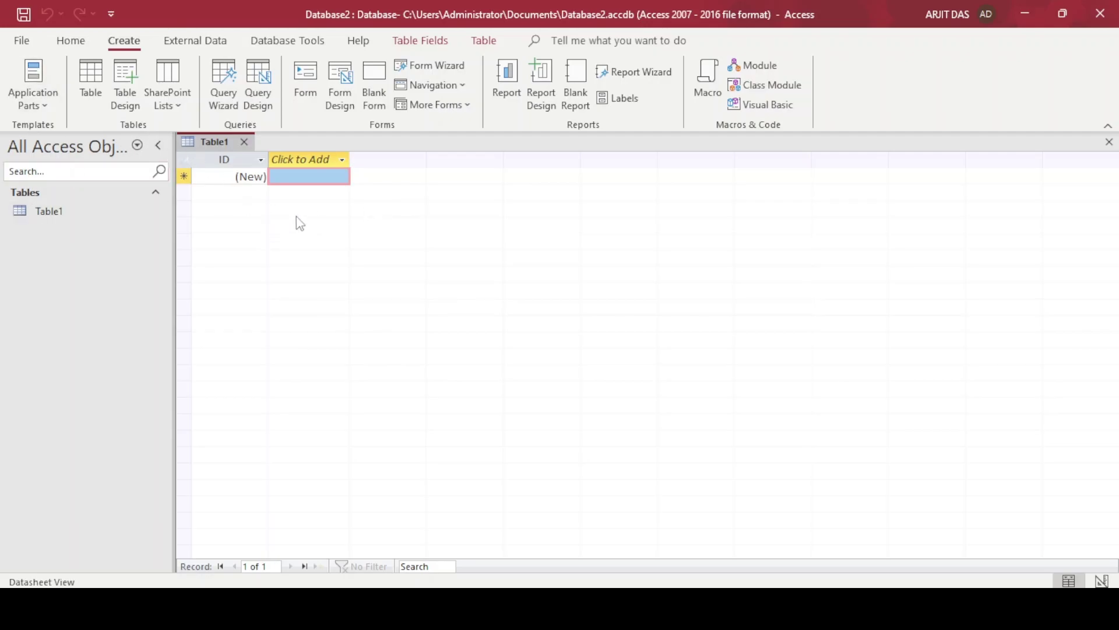
# - Close the Database2 database, minimize the OBS window and launch Microsoft Access again
pyautogui.click(1099, 15)
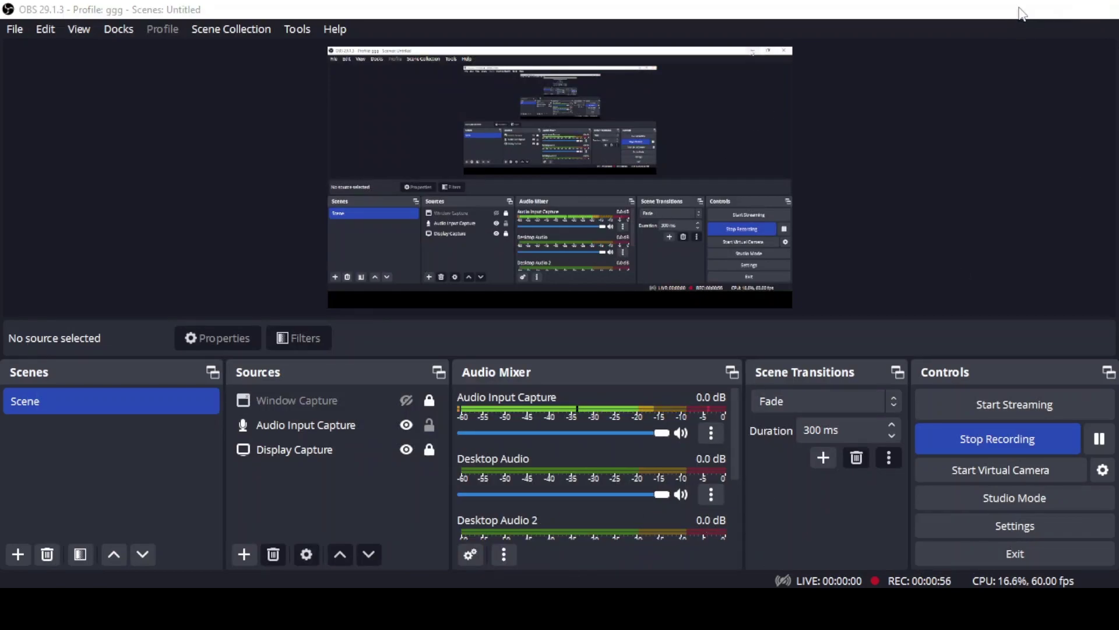
pyautogui.click(1024, 9)
pyautogui.press('super')
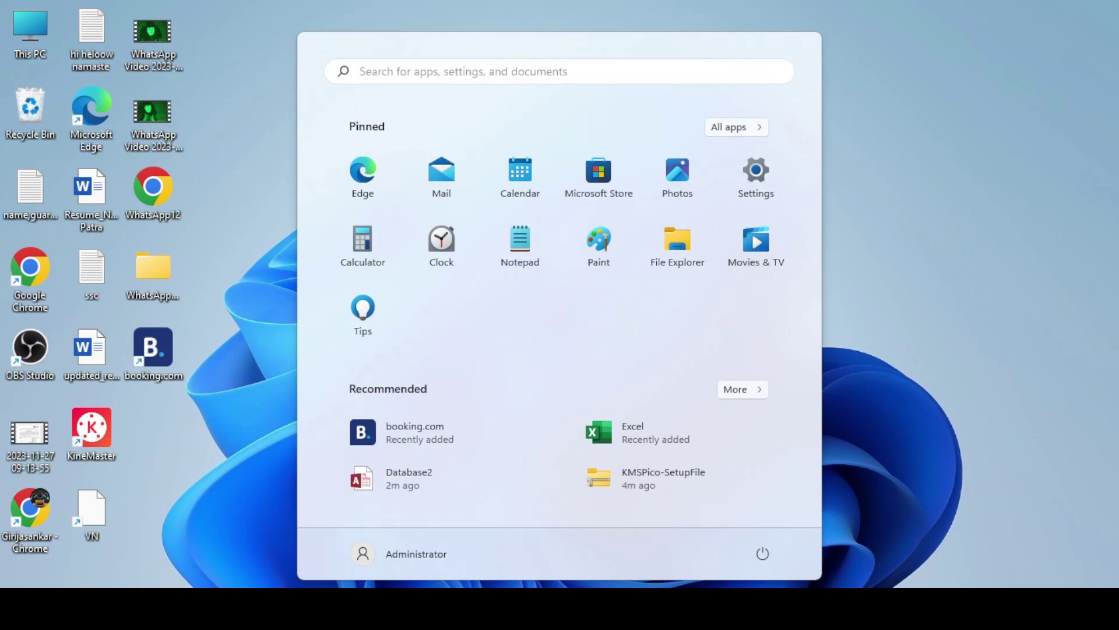
pyautogui.write('acc')
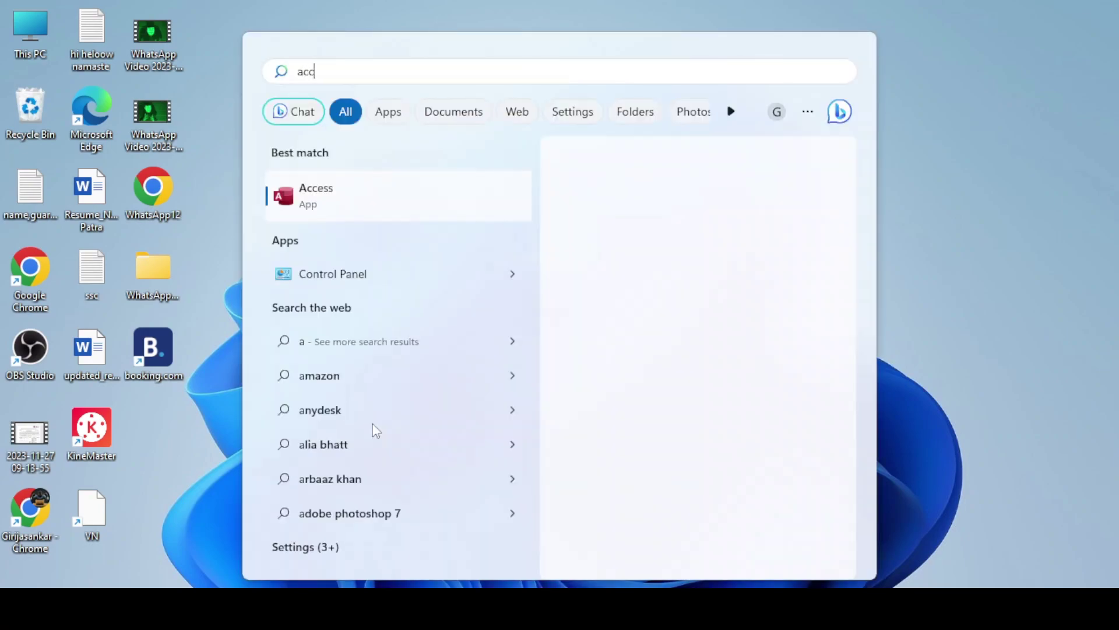
pyautogui.click(445, 190)
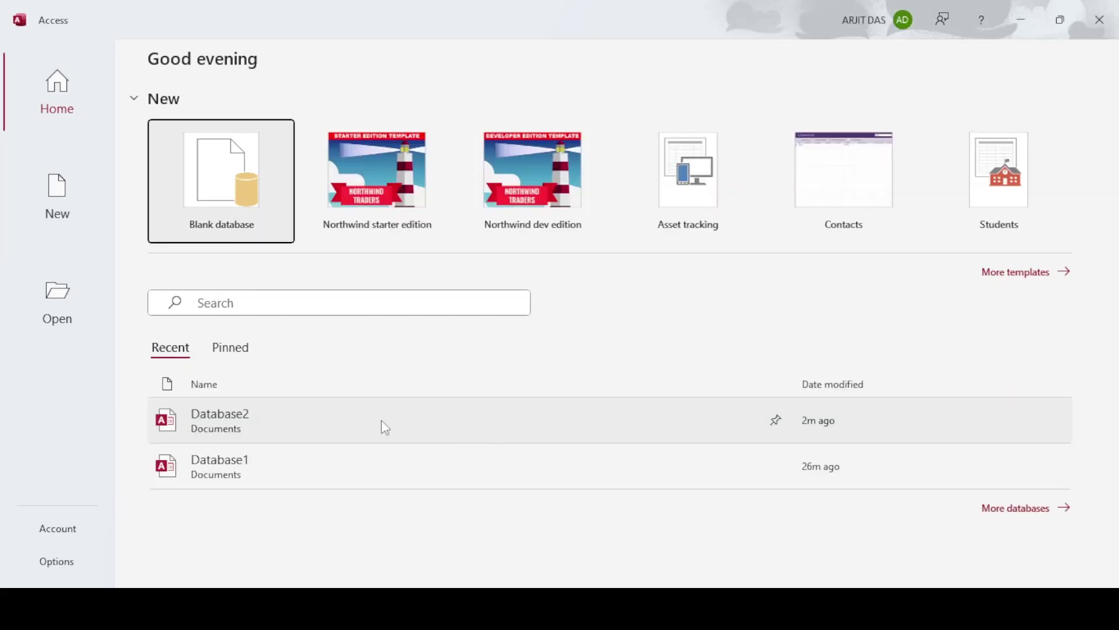
# - Start a new blank database and set its file name to Emp_Sheet
pyautogui.click(223, 193)
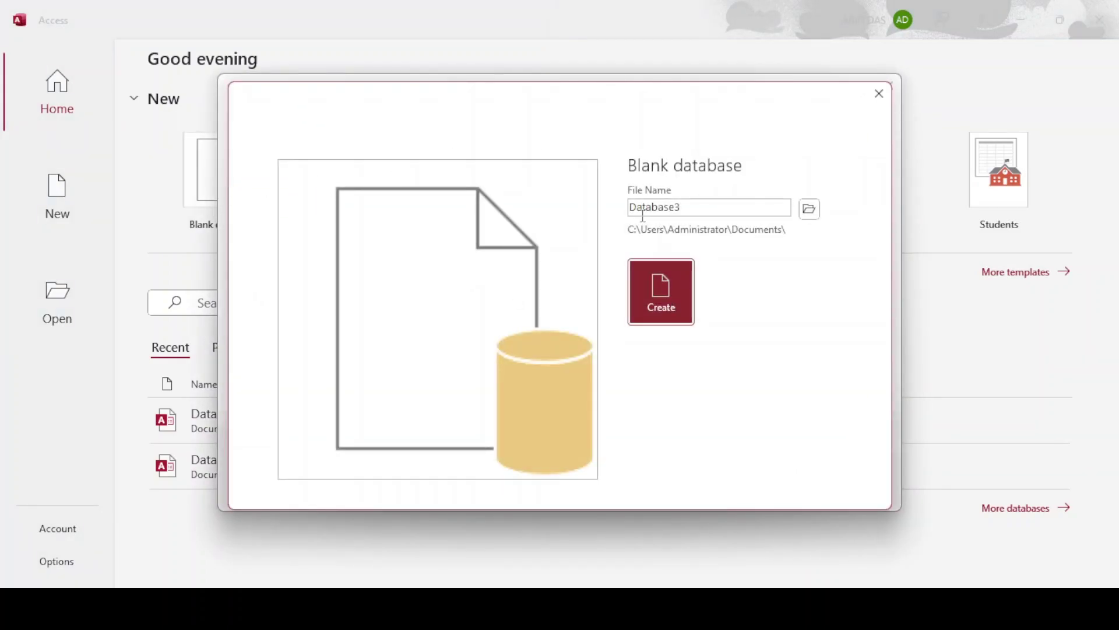
pyautogui.doubleClick(688, 207)
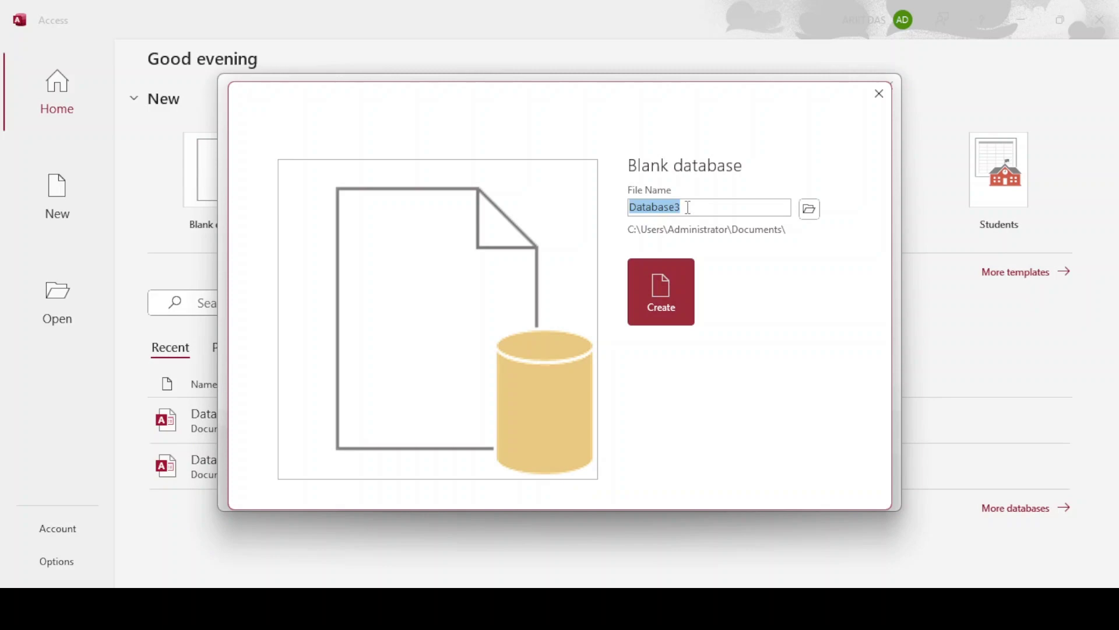
pyautogui.press('BackSpace')
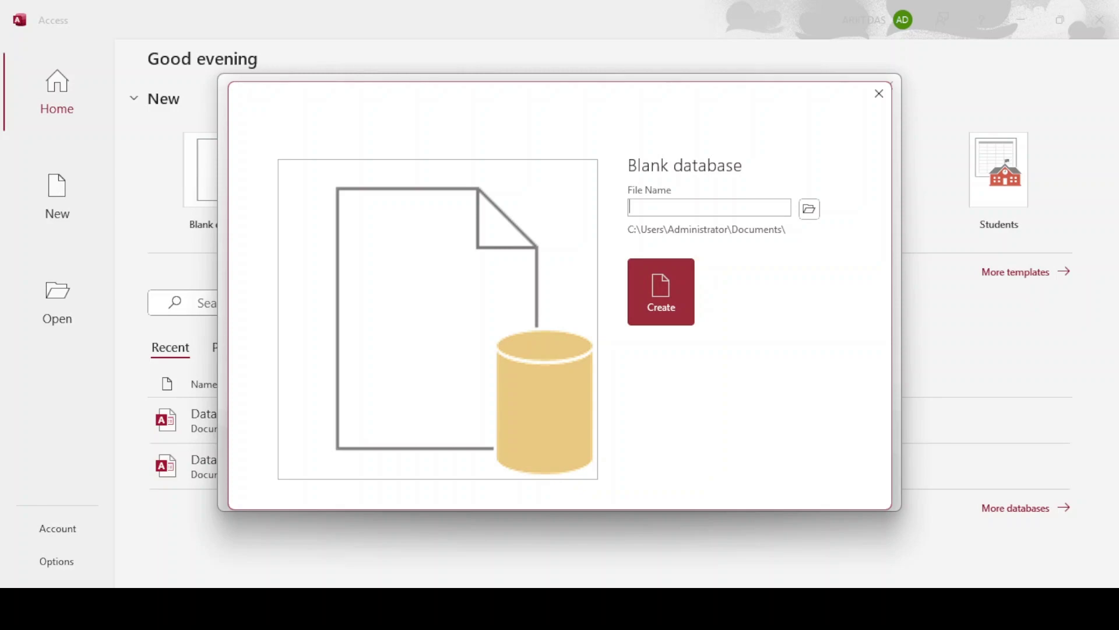
pyautogui.write('Emp_Sheet')
# - Choose the Desktop as the save location for Emp_Sheet and create the database, dismissing the subscription offer
pyautogui.click(816, 215)
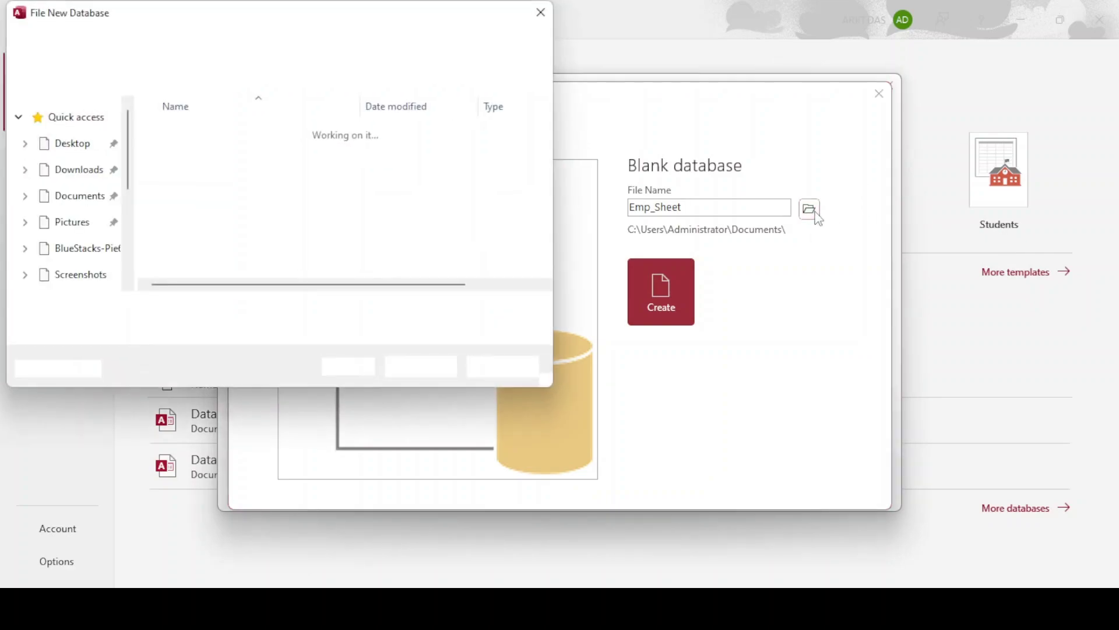
pyautogui.scroll(5, 55, 170)
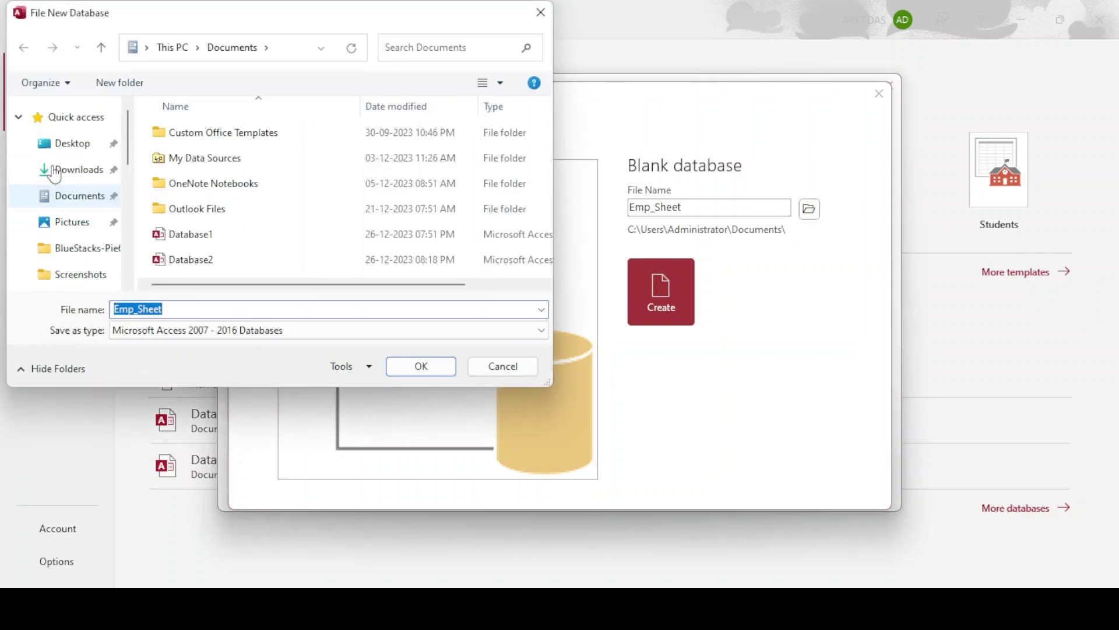
pyautogui.click(67, 143)
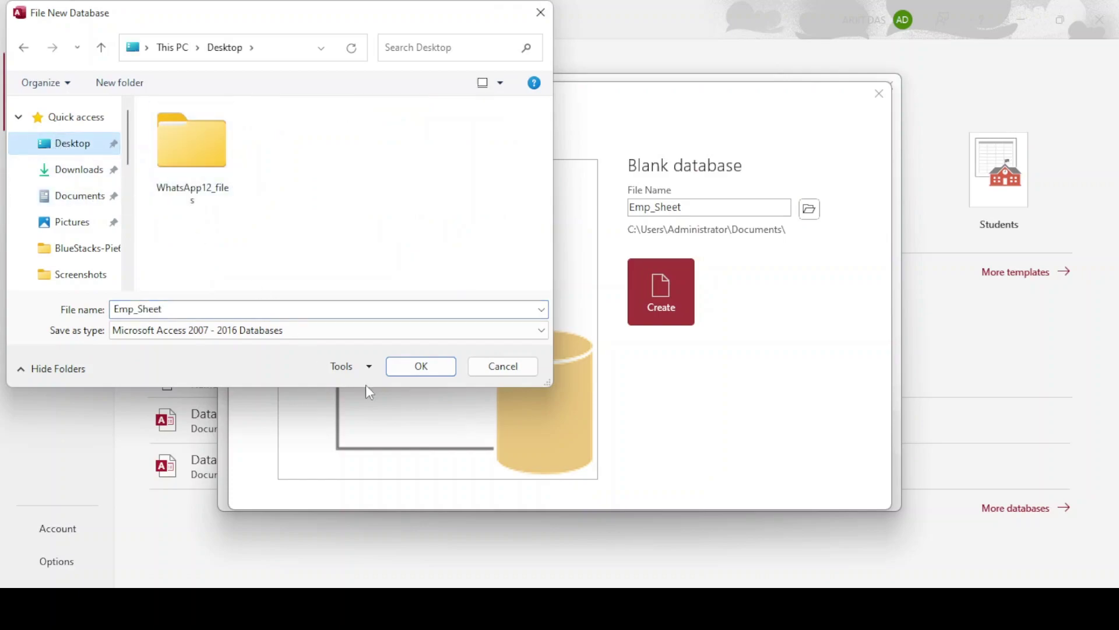
pyautogui.click(417, 366)
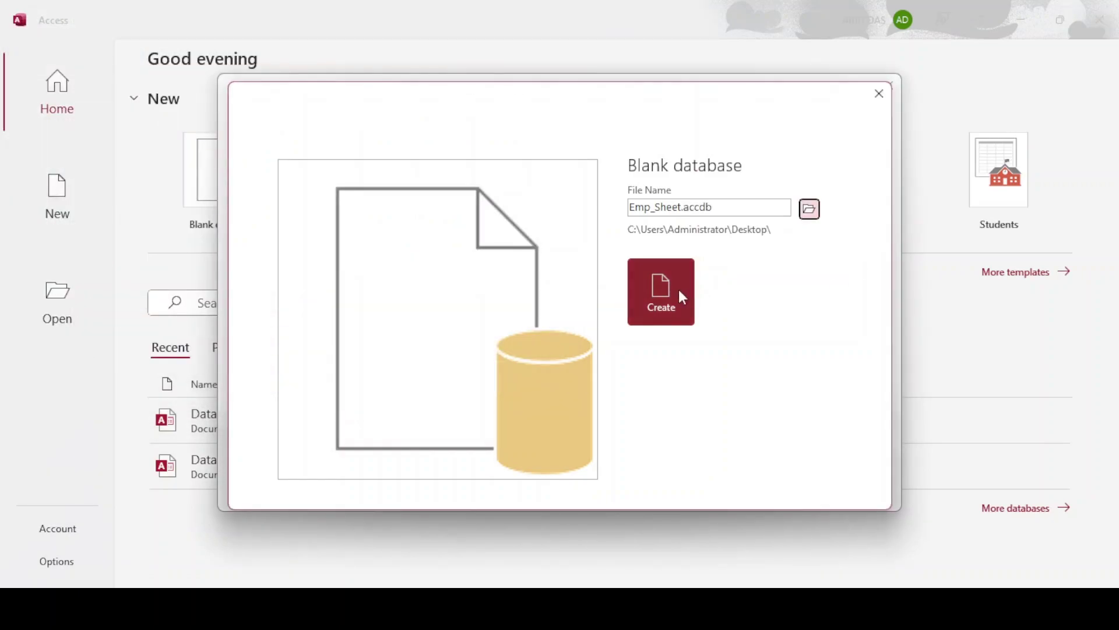
pyautogui.click(664, 289)
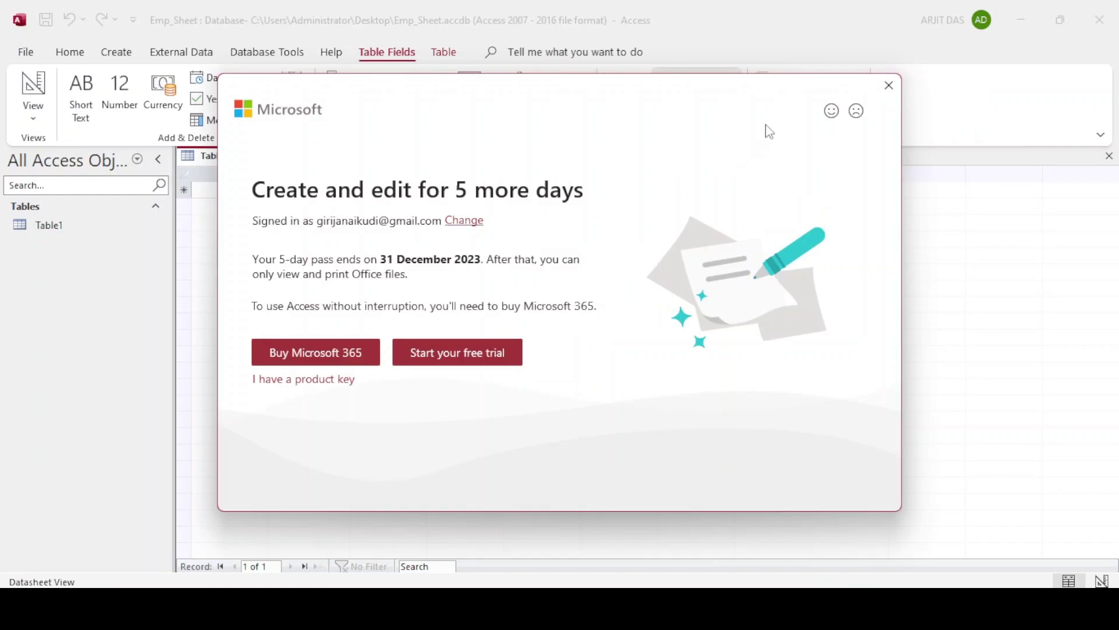
pyautogui.click(886, 88)
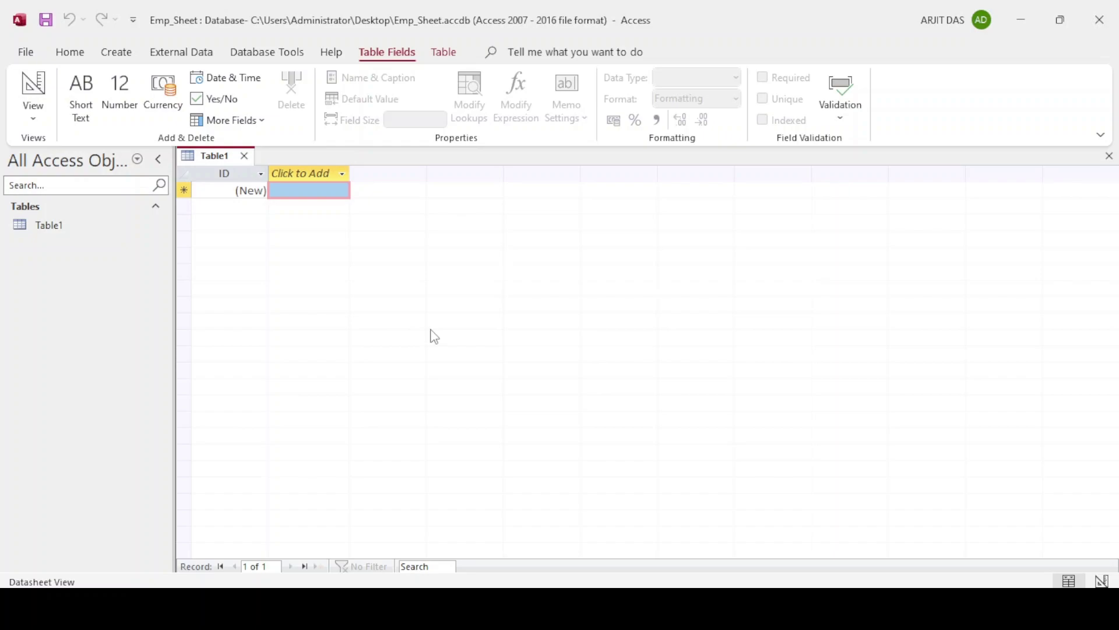
# - Switch Table1 to Design View, saving the table under the name dataview
pyautogui.doubleClick(46, 232)
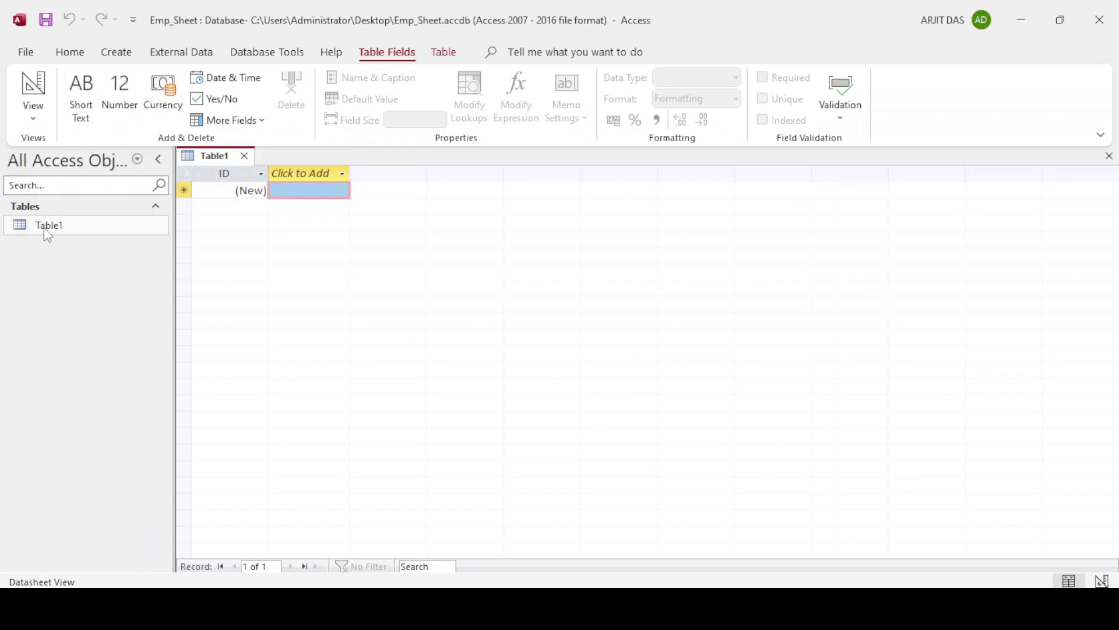
pyautogui.click(71, 54)
pyautogui.click(36, 116)
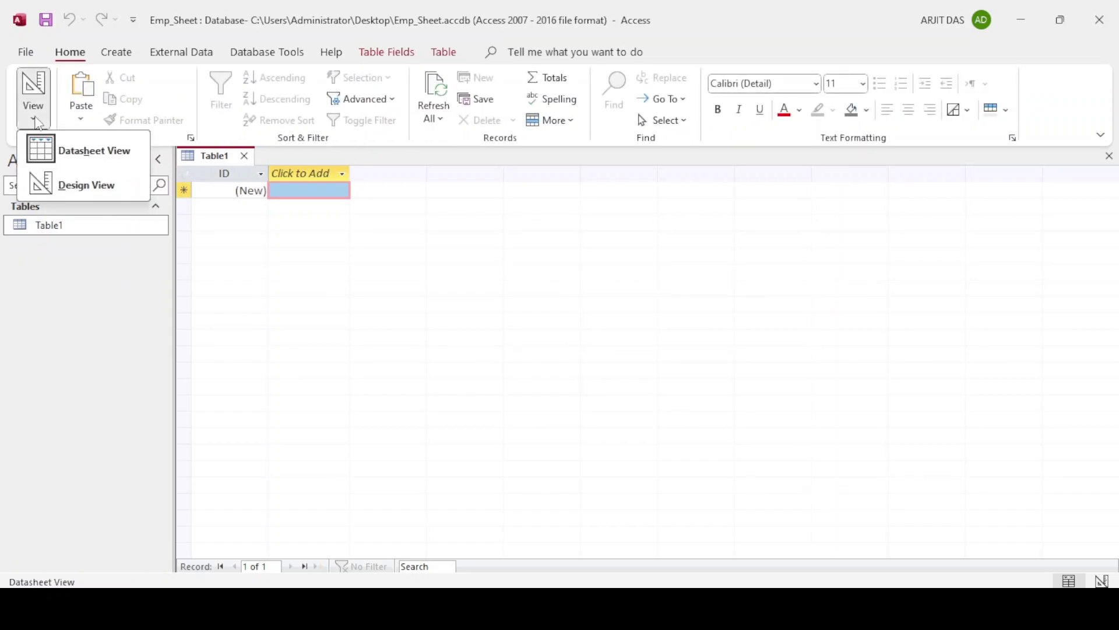
pyautogui.click(68, 185)
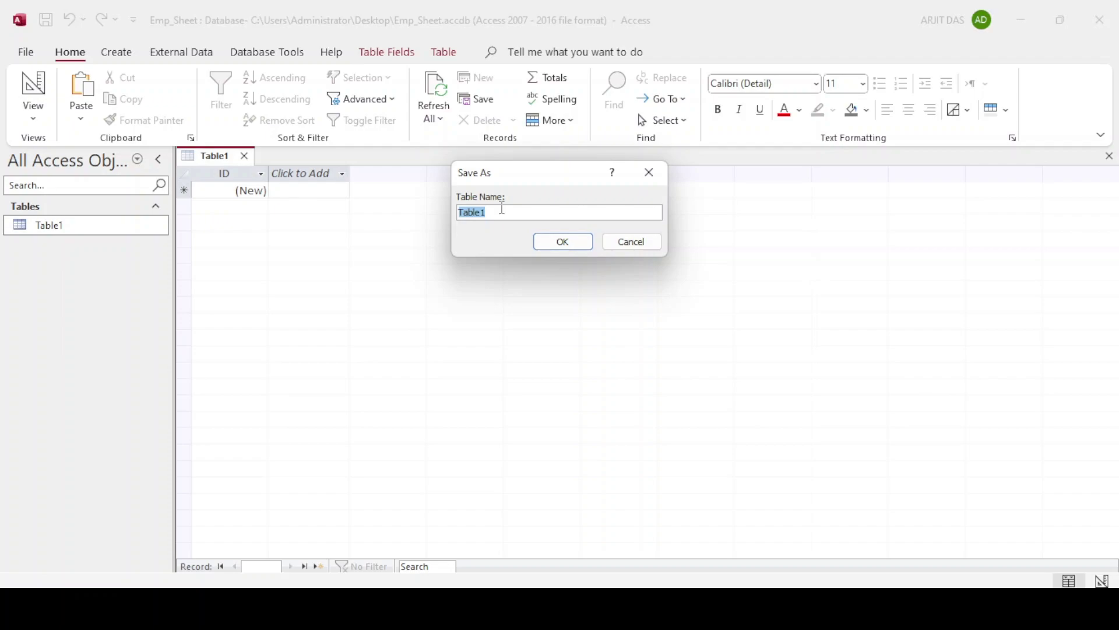
pyautogui.click(502, 211)
pyautogui.press('BackSpace')
pyautogui.press('BackSpace')
pyautogui.press('BackSpace')
pyautogui.press('BackSpace')
pyautogui.press('BackSpace')
pyautogui.press('BackSpace')
pyautogui.write('dataview')
pyautogui.click(560, 244)
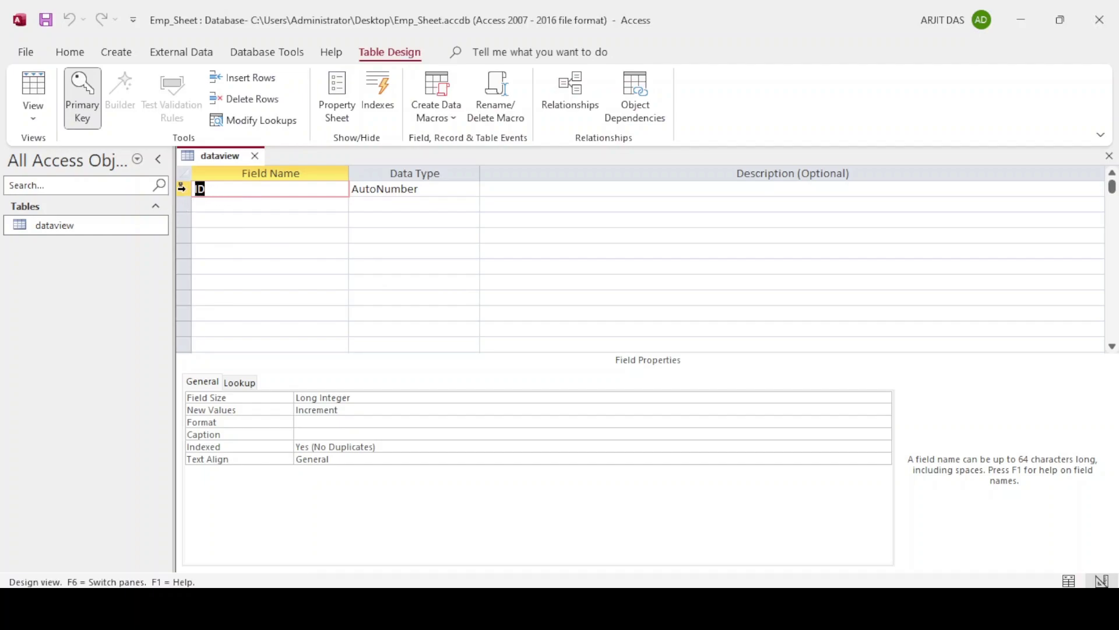
# - Remove the primary key from the ID field and rename the field Emp_Code
pyautogui.rightClick(181, 190)
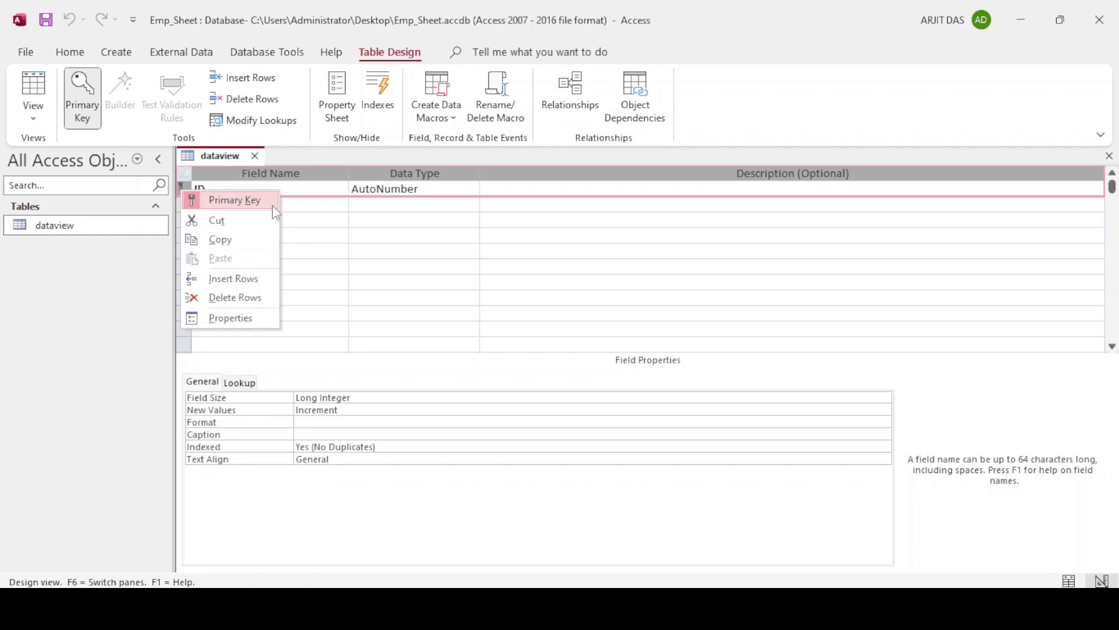
pyautogui.click(245, 201)
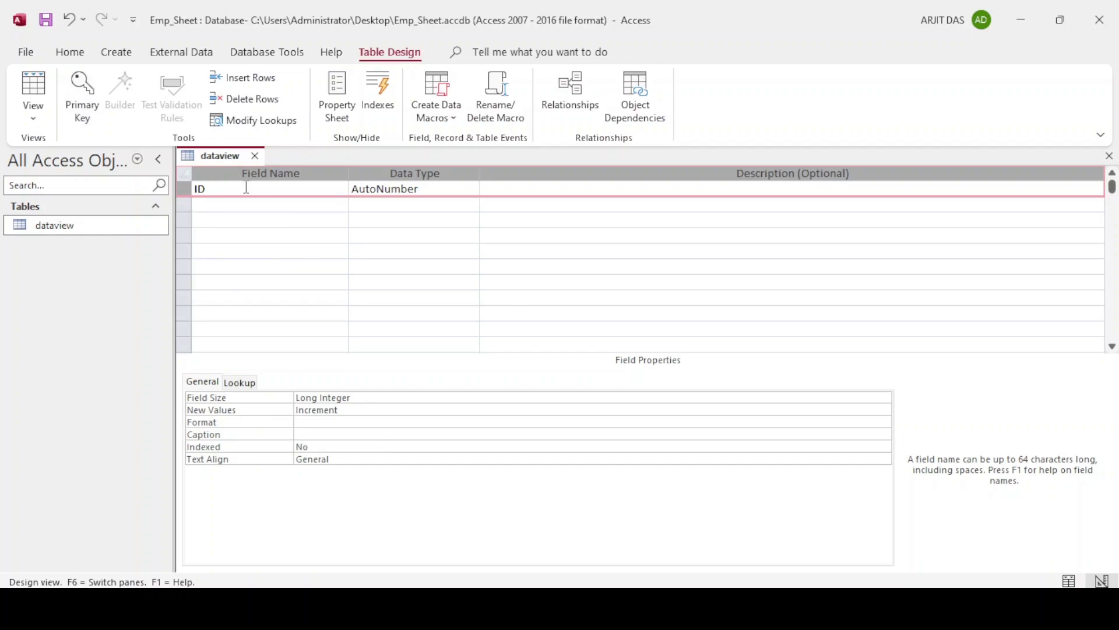
pyautogui.click(246, 187)
pyautogui.press('BackSpace')
pyautogui.press('BackSpace')
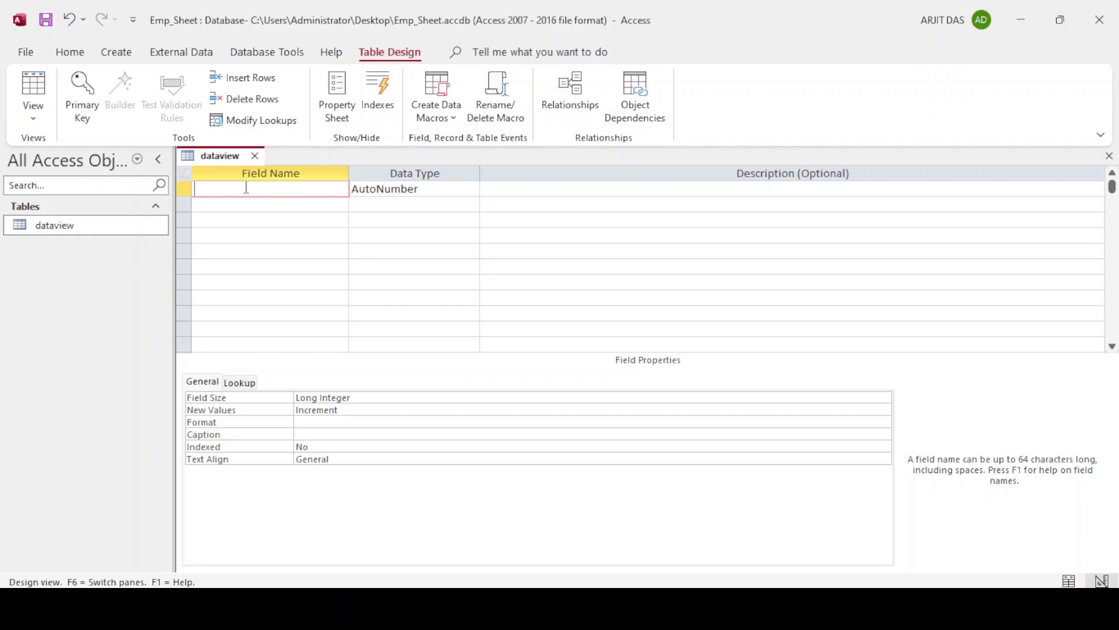
pyautogui.write('Emp_Code')
# - Set the data type of the Emp_Code field to Long Text
pyautogui.click(424, 189)
pyautogui.click(472, 189)
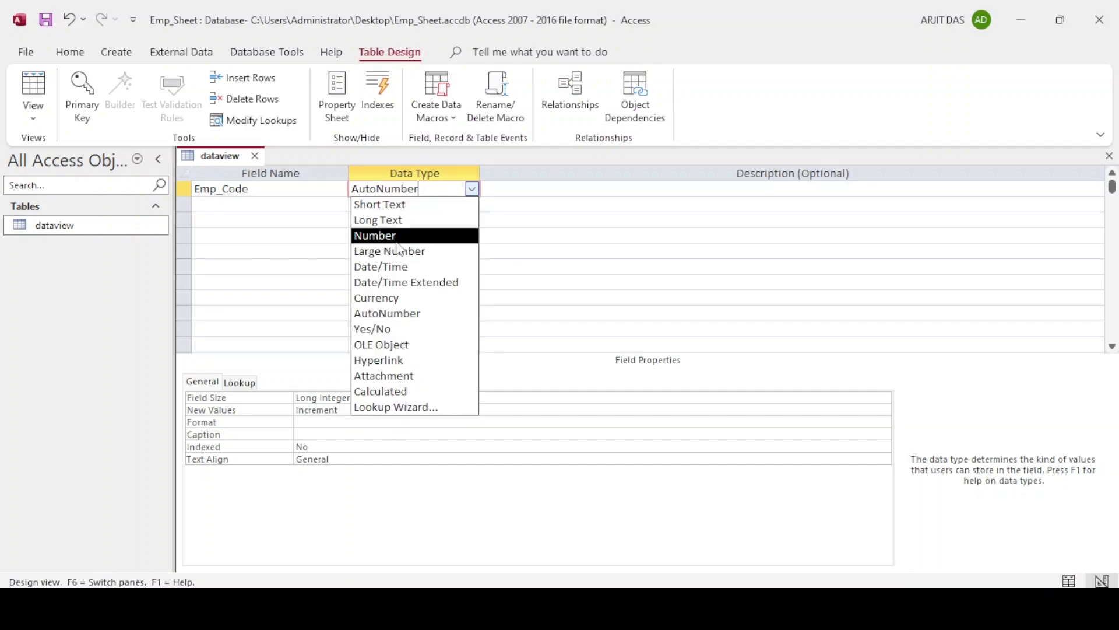
pyautogui.click(380, 220)
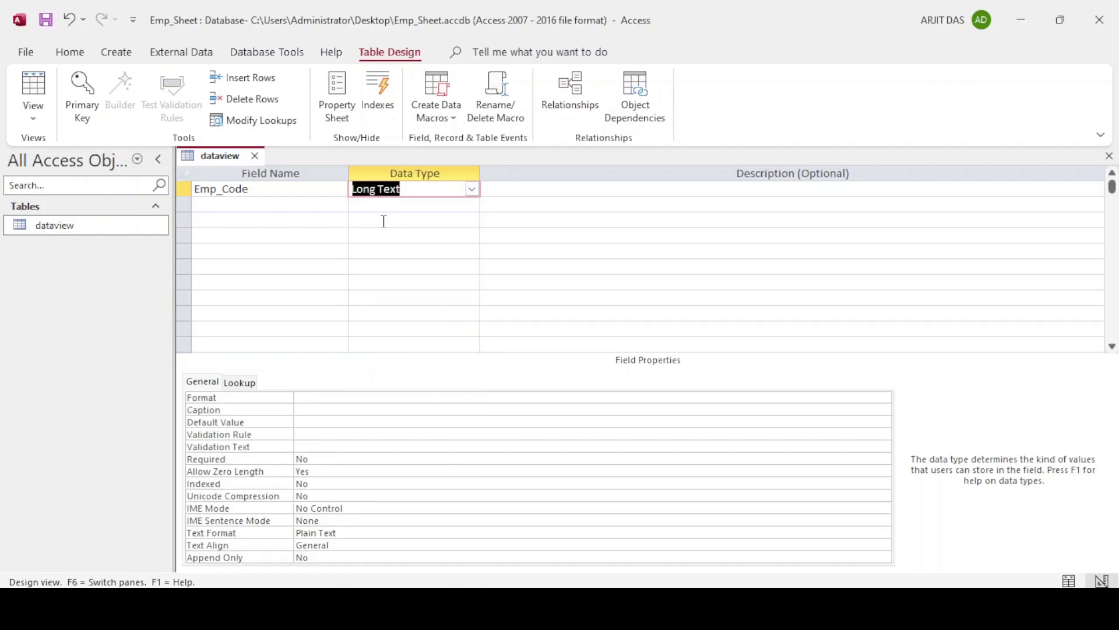
# - Add a field called Name with the Long Text data type, accepting the reserved word
pyautogui.click(241, 205)
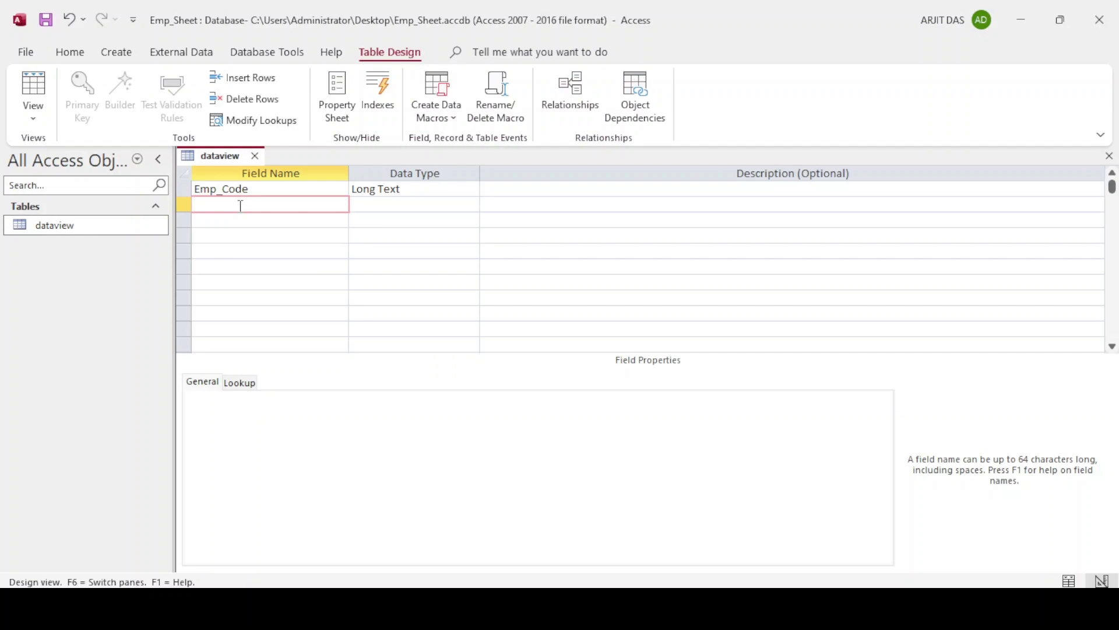
pyautogui.write('Name')
pyautogui.click(400, 206)
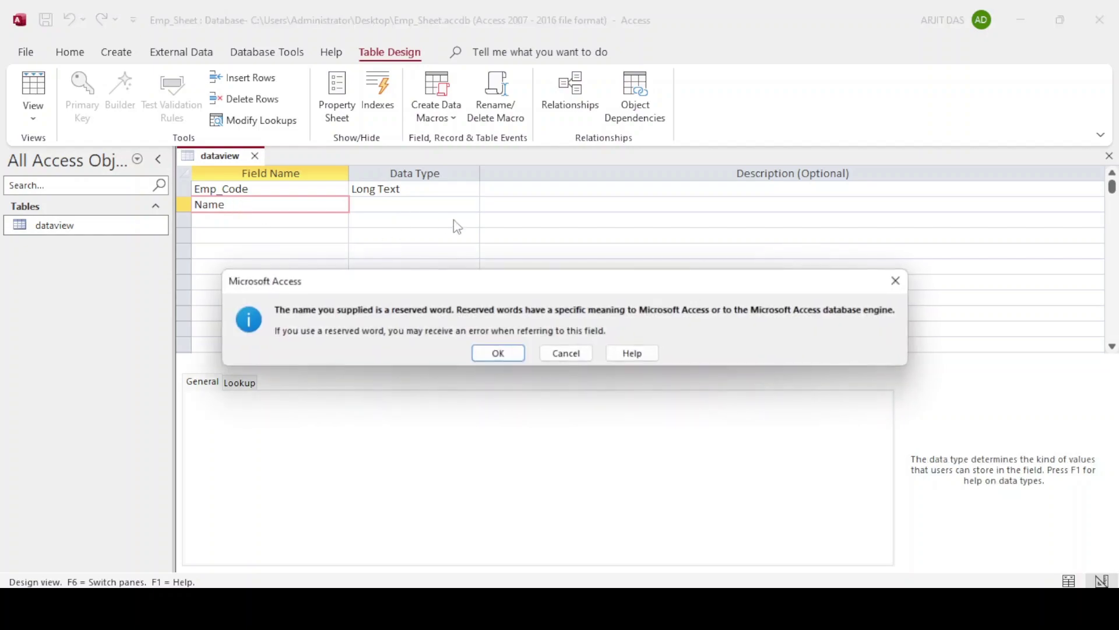
pyautogui.click(499, 354)
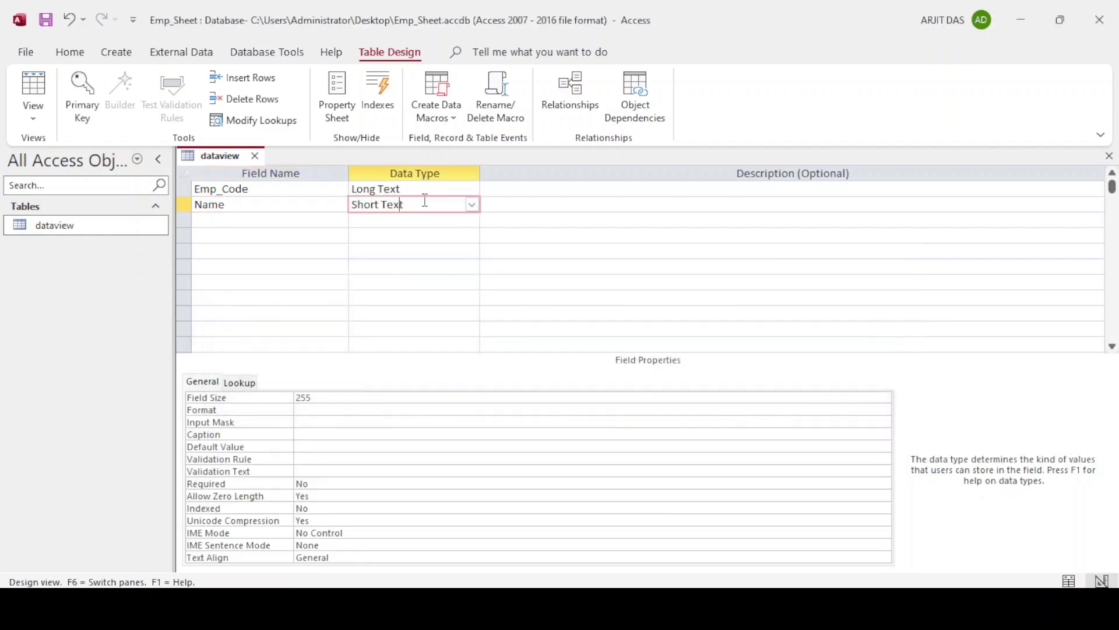
pyautogui.click(472, 204)
pyautogui.click(389, 238)
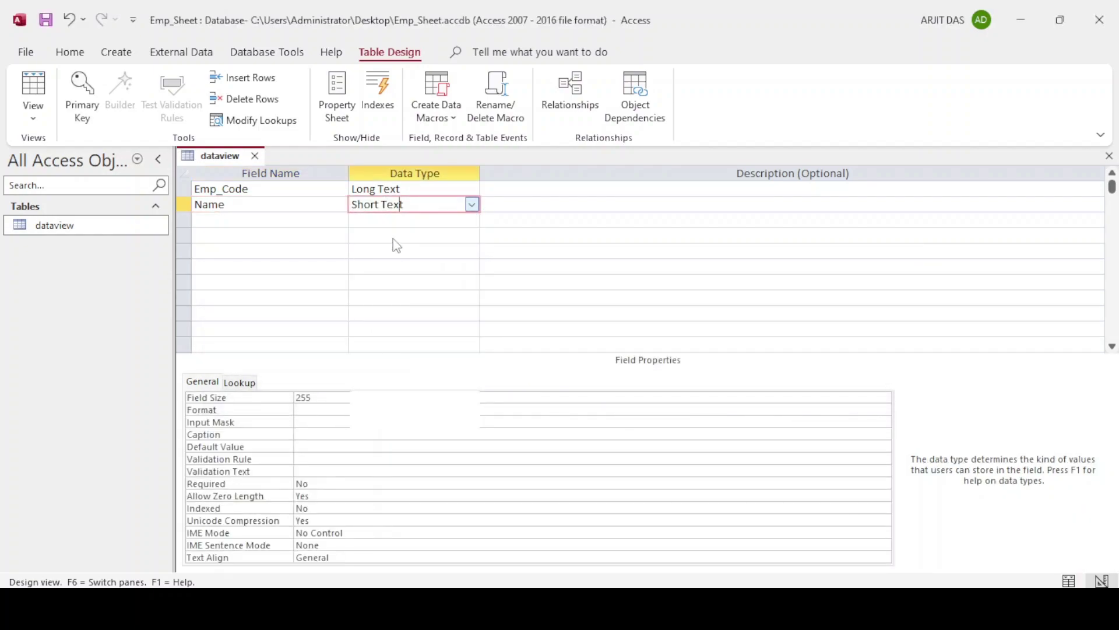
# - Add a field called Area below Name with the Long Text data type
pyautogui.click(233, 225)
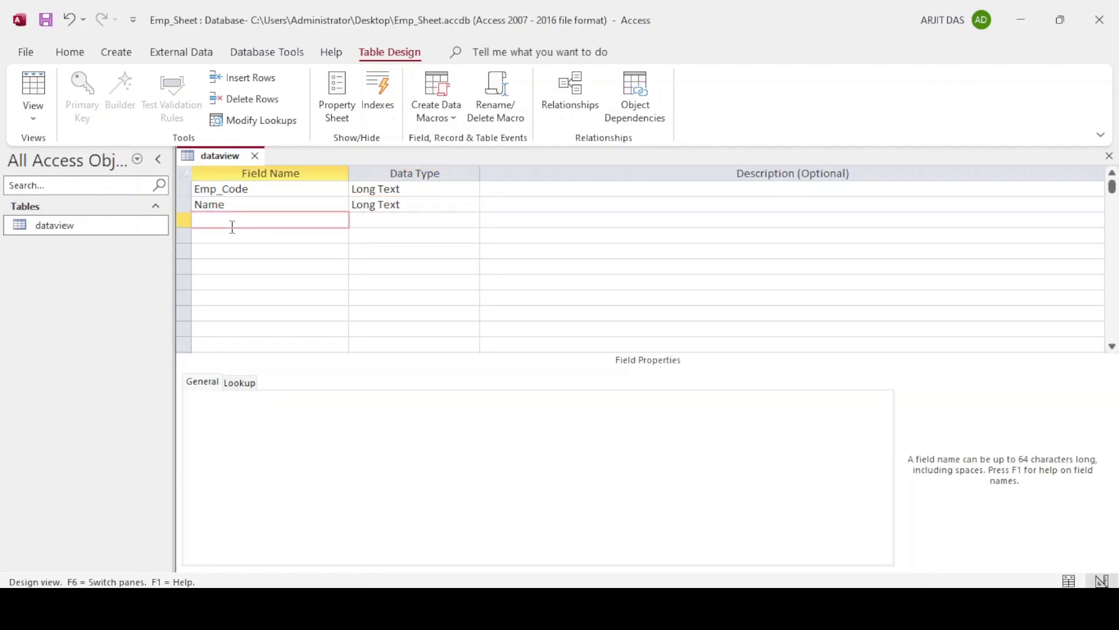
pyautogui.write('Area')
pyautogui.click(379, 222)
pyautogui.click(471, 220)
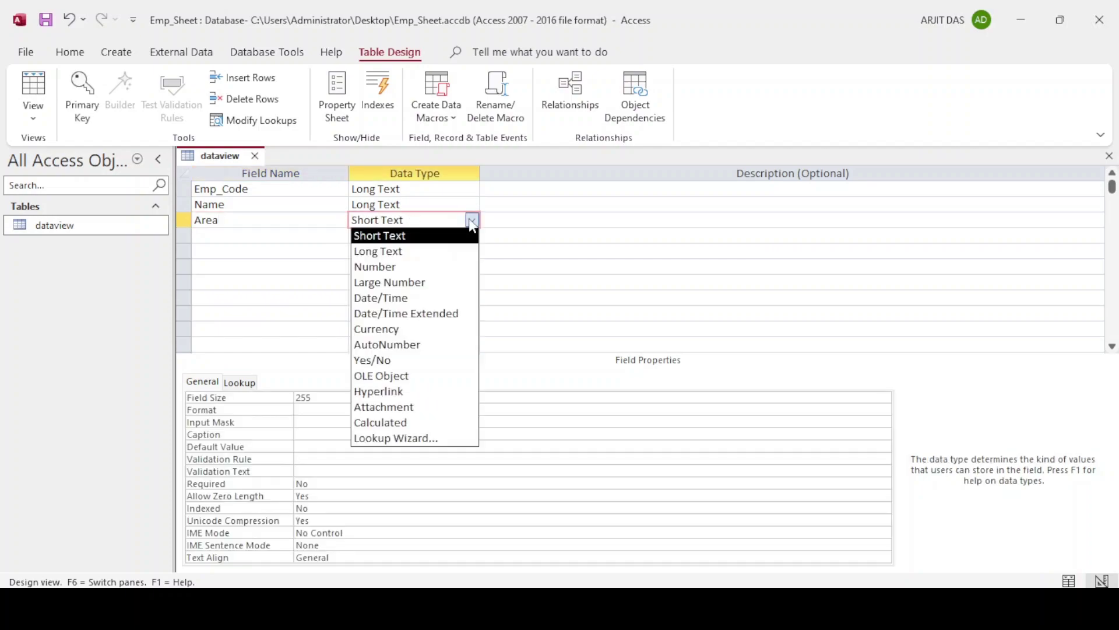
pyautogui.click(402, 254)
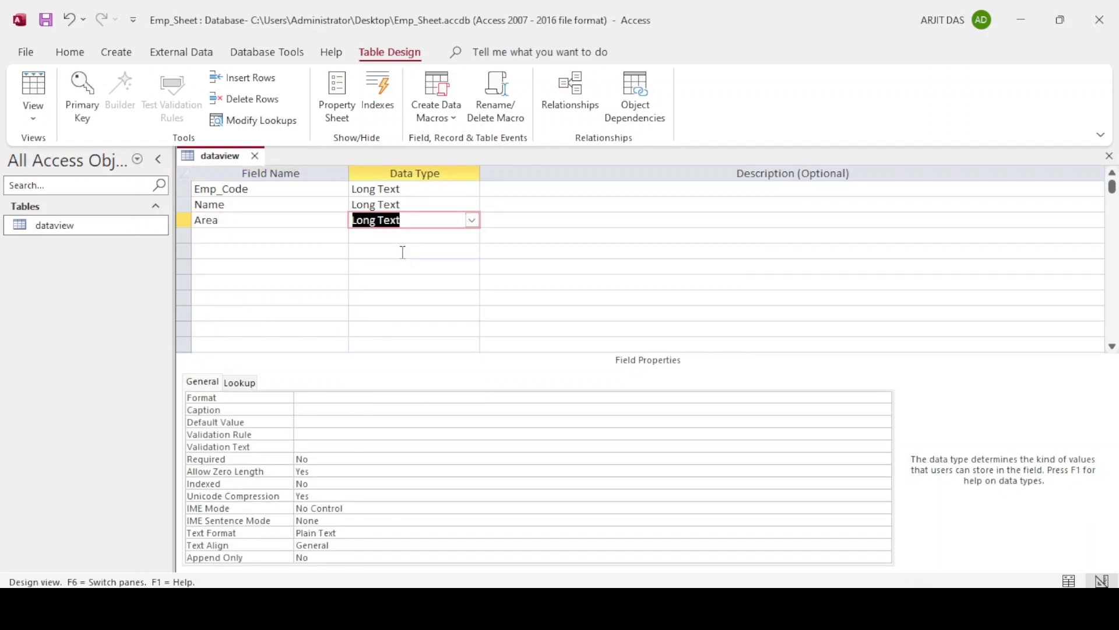
# - Add a field called Pin with the Number data type, and save the dataview table to open it in Datasheet View
pyautogui.click(236, 235)
pyautogui.write('Pin')
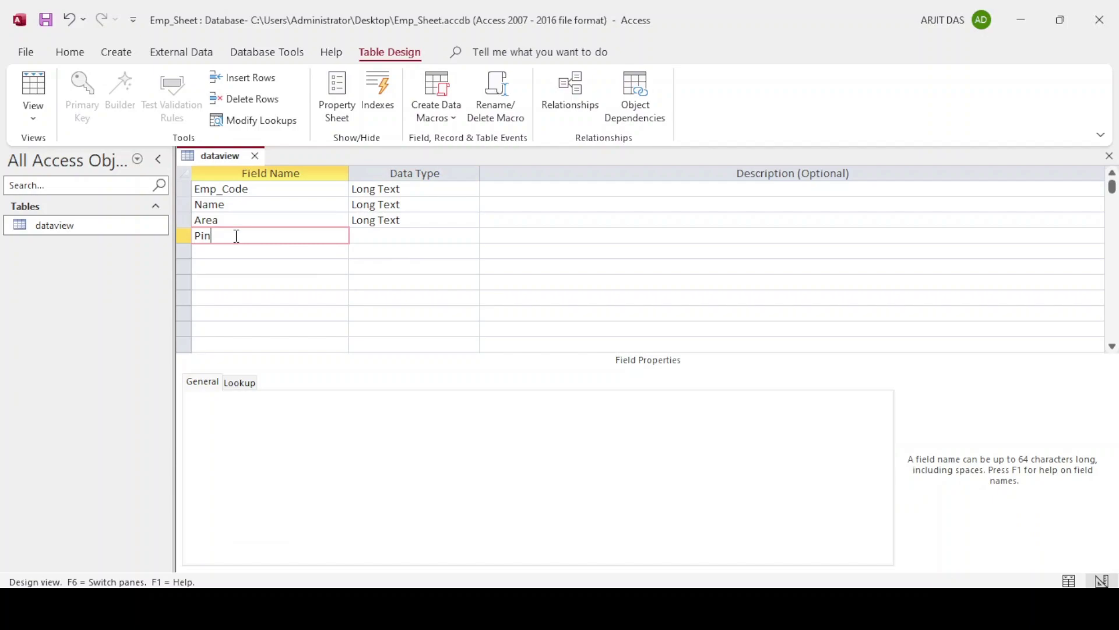
pyautogui.click(395, 234)
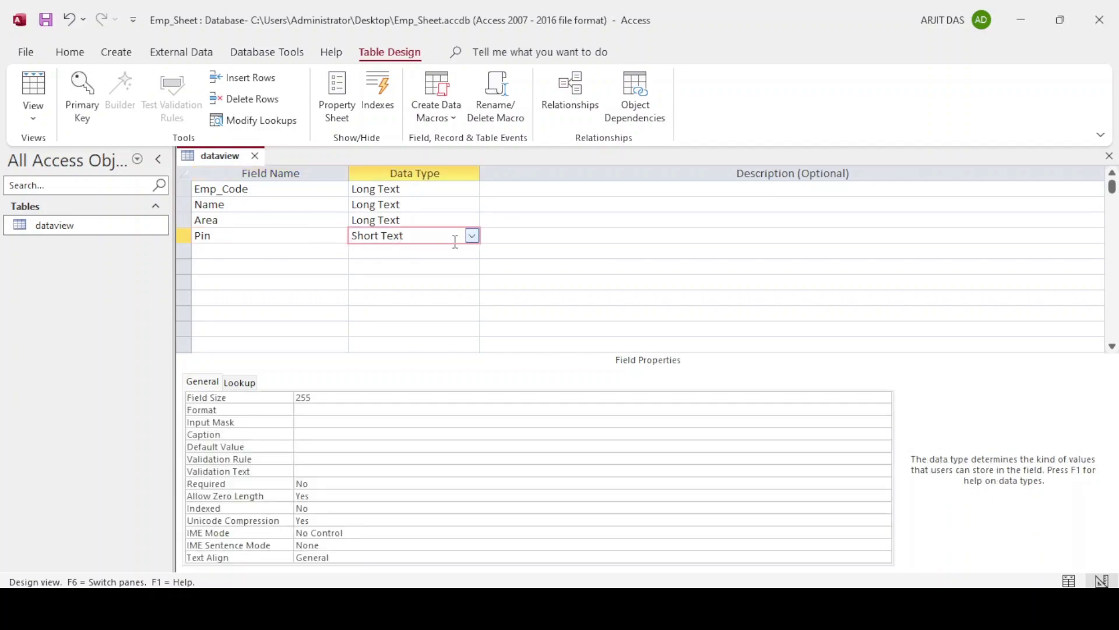
pyautogui.click(473, 236)
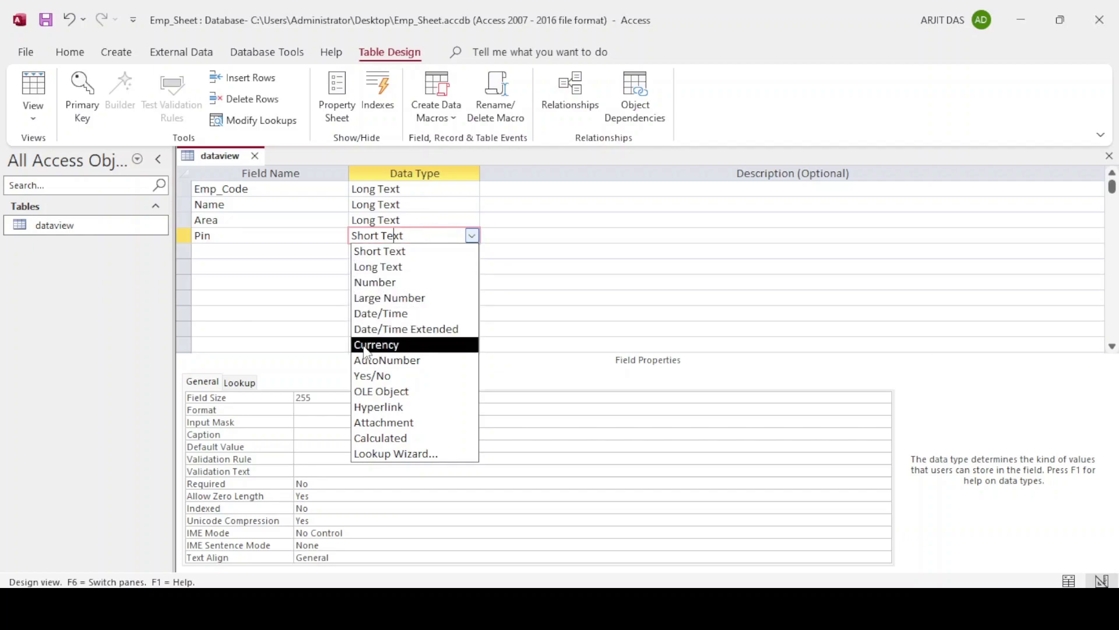
pyautogui.click(383, 285)
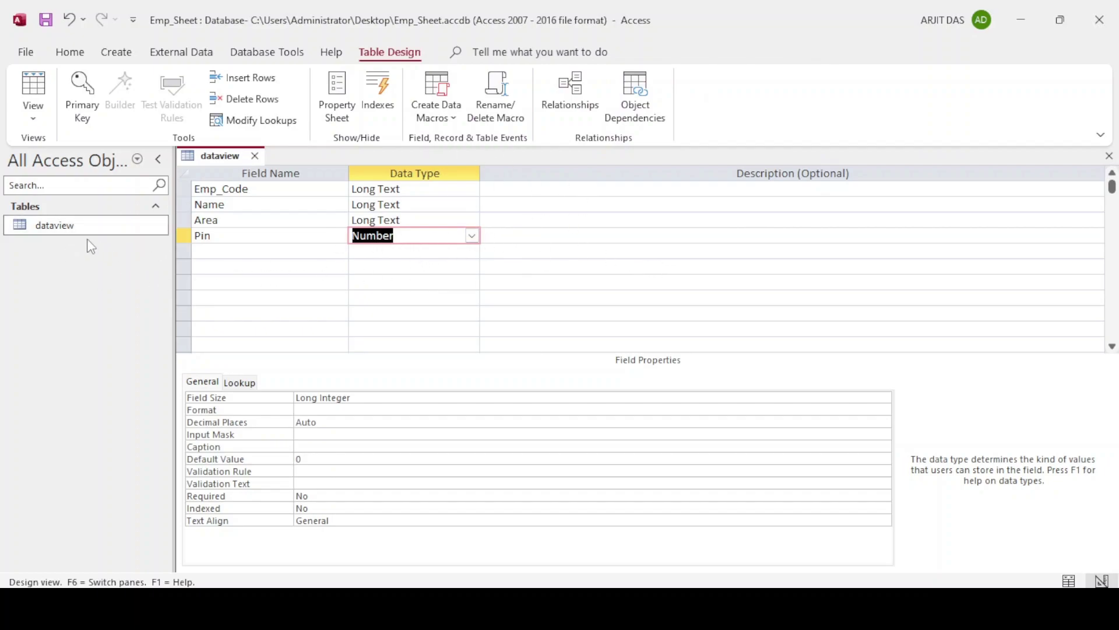
pyautogui.doubleClick(48, 231)
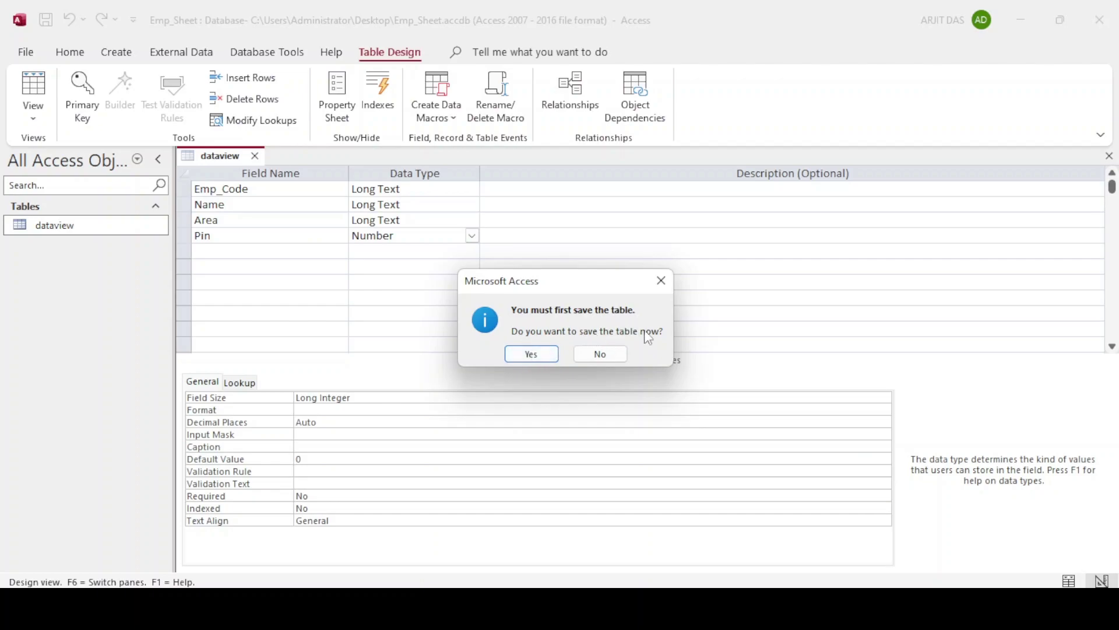
pyautogui.click(531, 357)
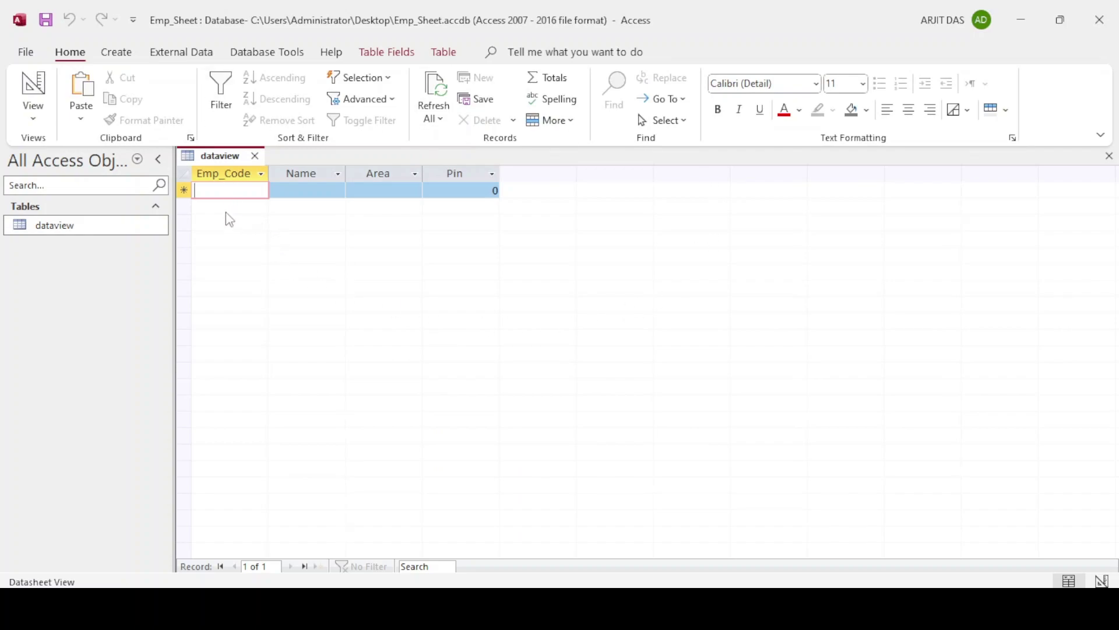
# - Fill in the first record with the employee code, the employee's name, the area Kolkata and the Pin value
pyautogui.write('SJ')
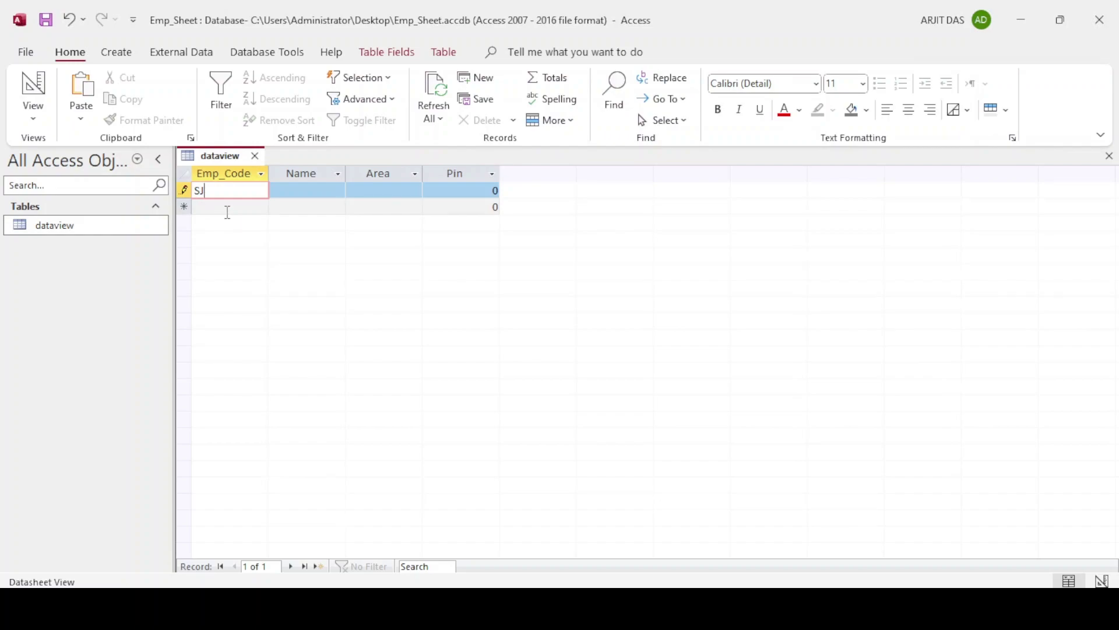
pyautogui.write('1005')
pyautogui.click(301, 190)
pyautogui.write('Bikash')
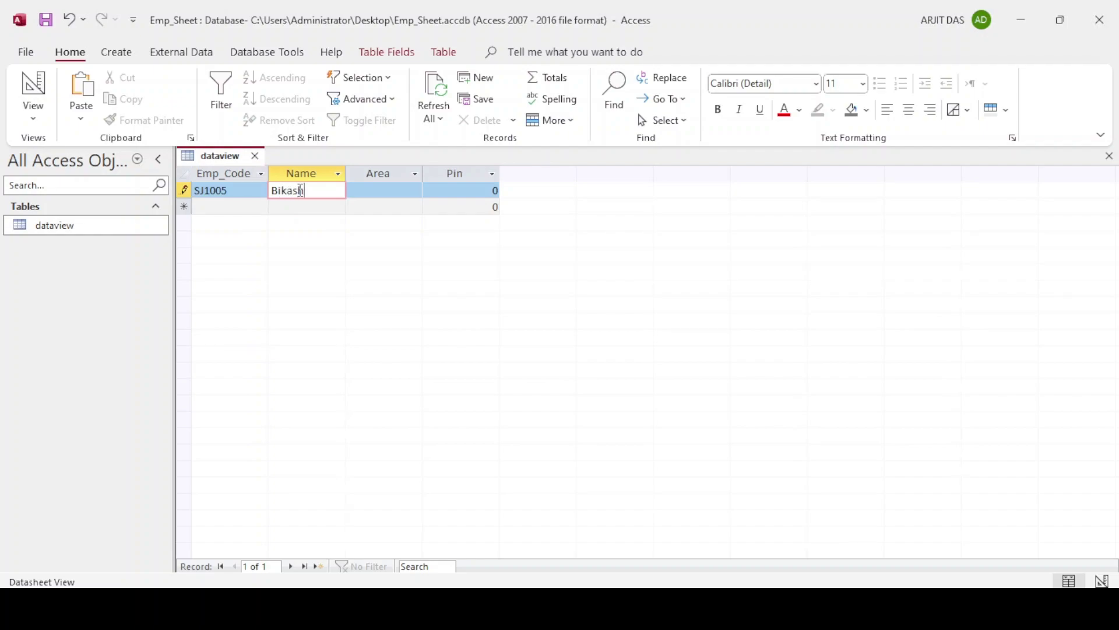
pyautogui.press('Tab')
pyautogui.write('Kolkata')
pyautogui.press('Tab')
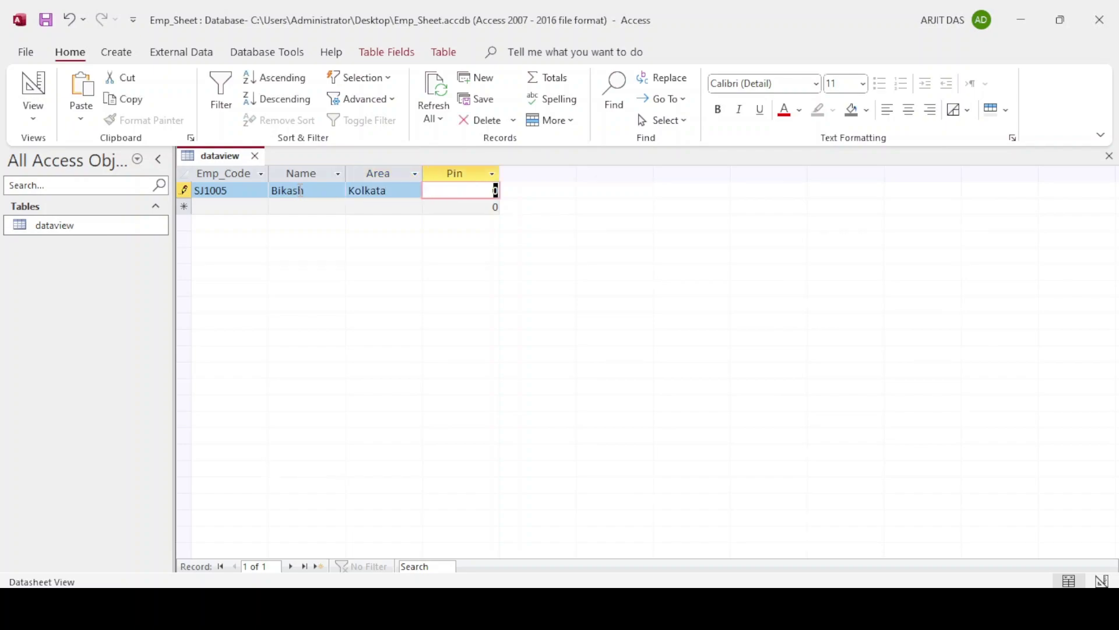
pyautogui.write('765')
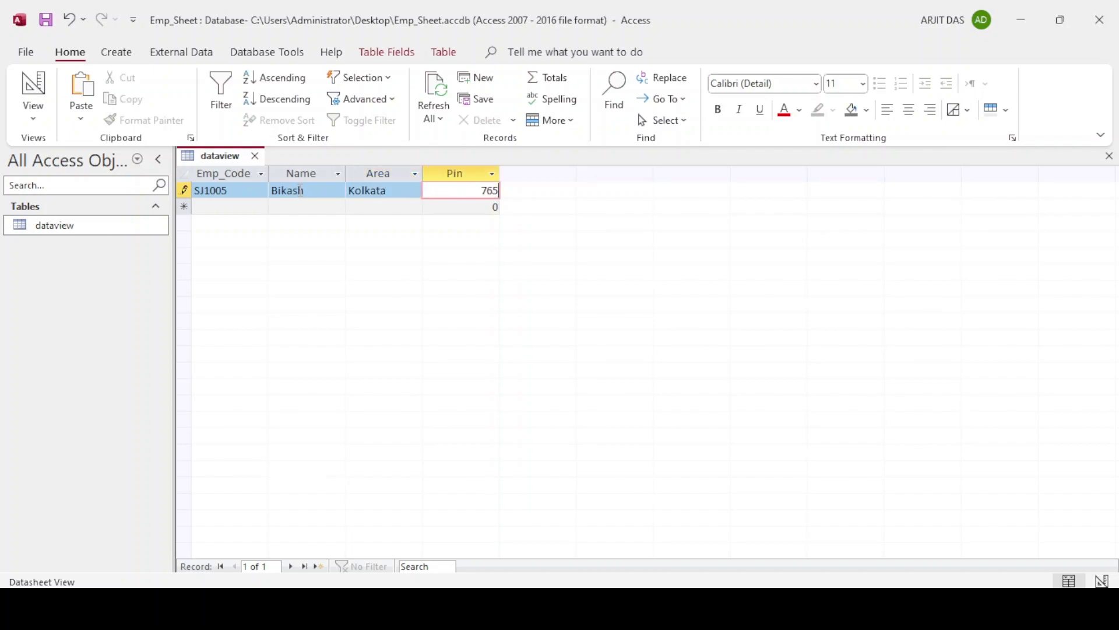
pyautogui.write('342')
# - Add a second record with the employee code, the employee's name, the area Banglore and the Pin value
pyautogui.click(234, 211)
pyautogui.write('SJ')
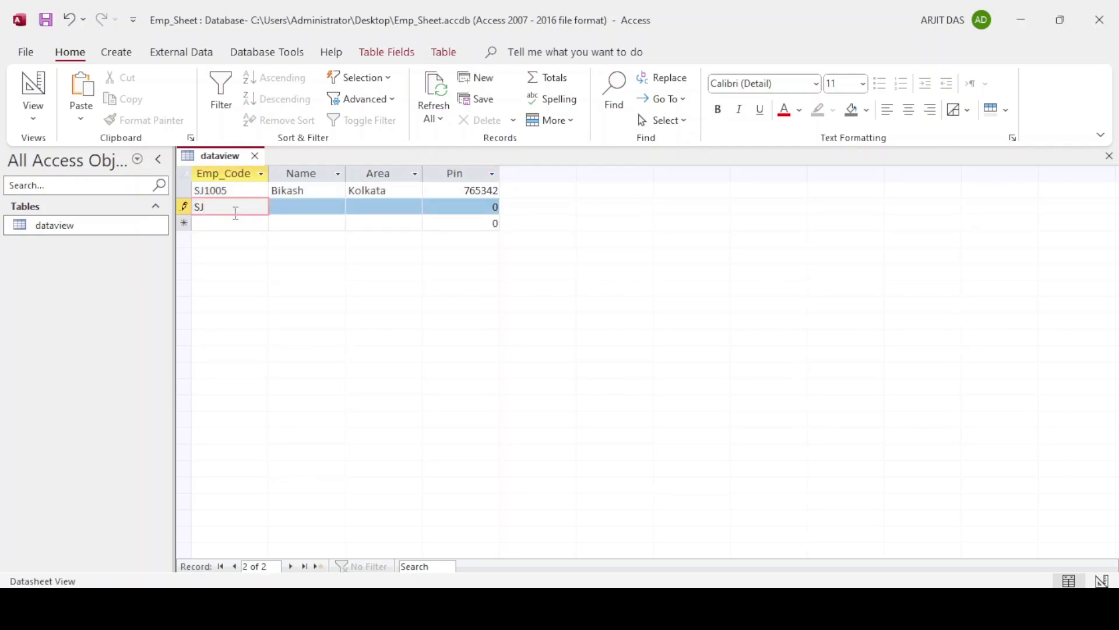
pyautogui.write('1004')
pyautogui.click(292, 208)
pyautogui.write('Girija')
pyautogui.press('Tab')
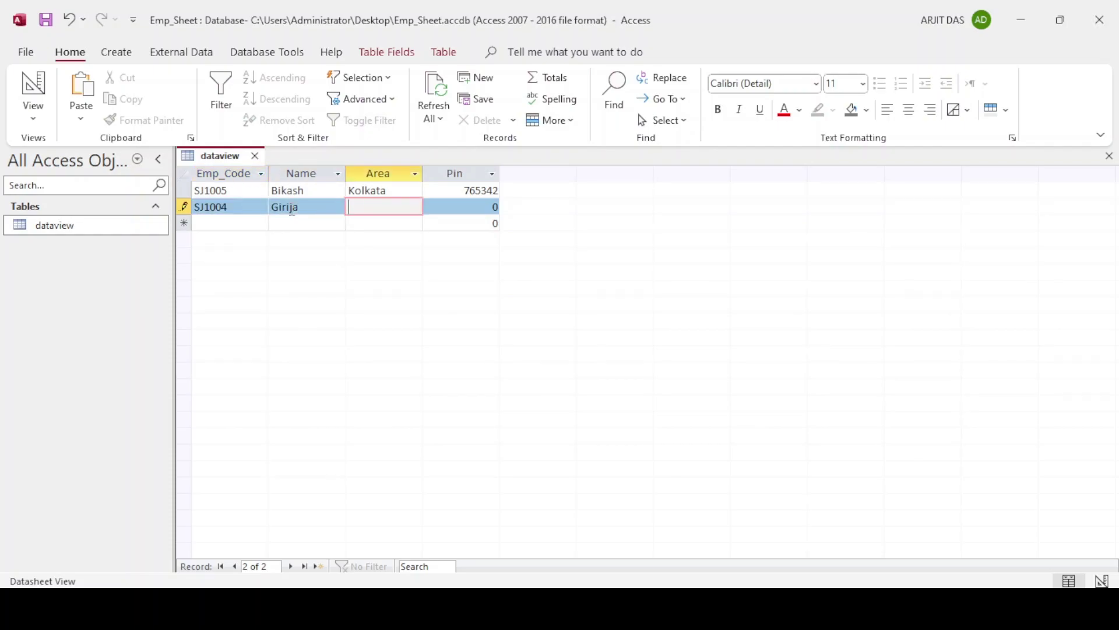
pyautogui.write('Banglore')
pyautogui.press('Tab')
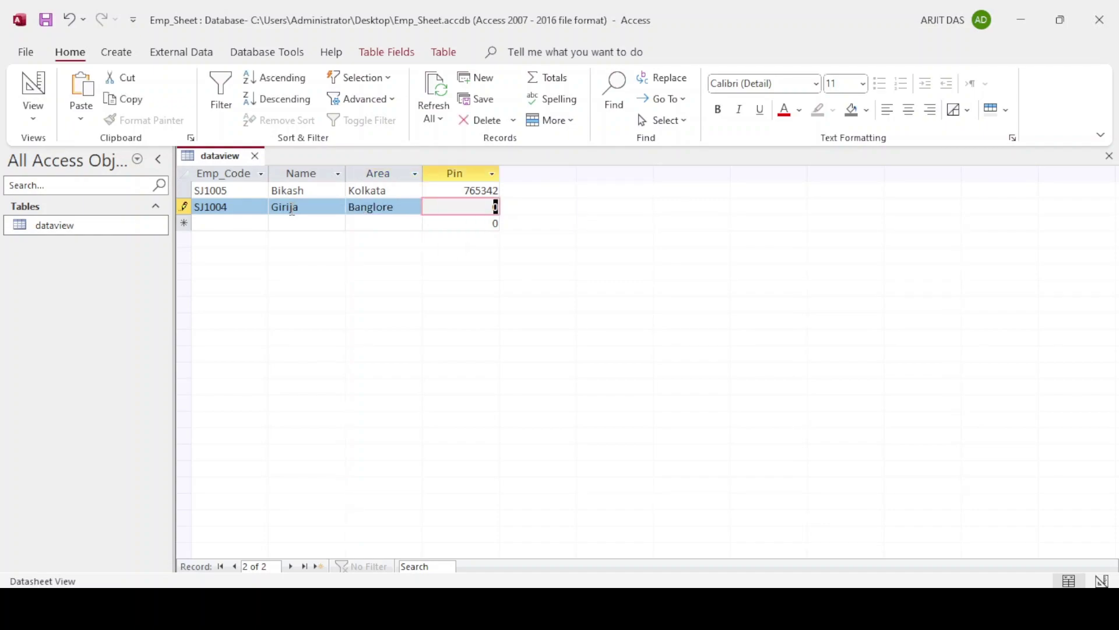
pyautogui.write('756081')
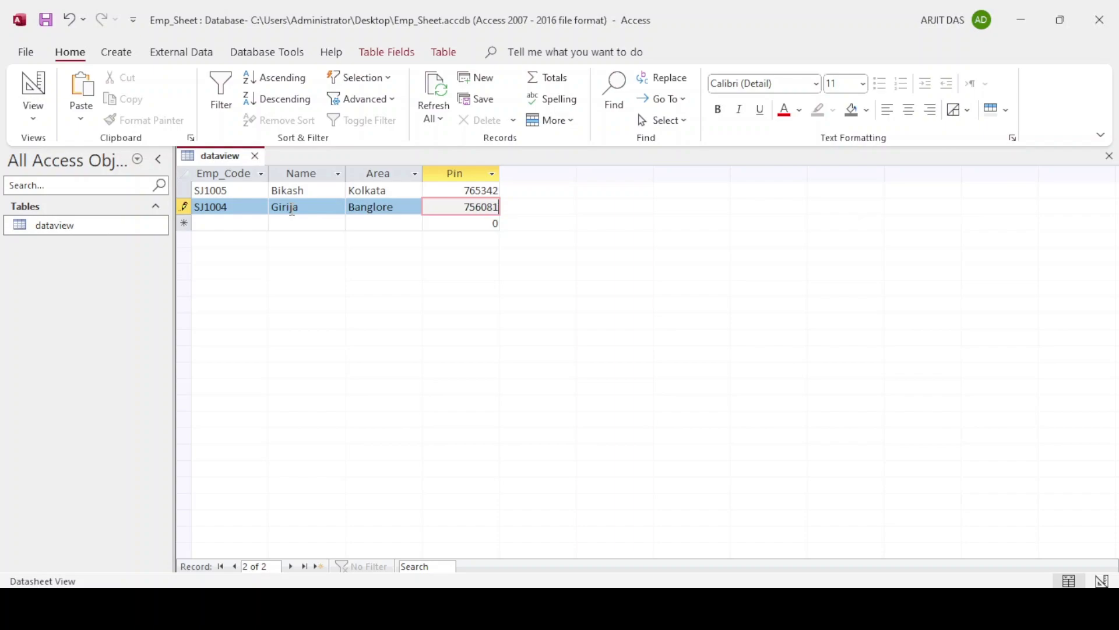
# - Add a third record with an employee code prefixed by capital SJ, the employee's name, the area Kolkata and the Pin value
pyautogui.click(224, 224)
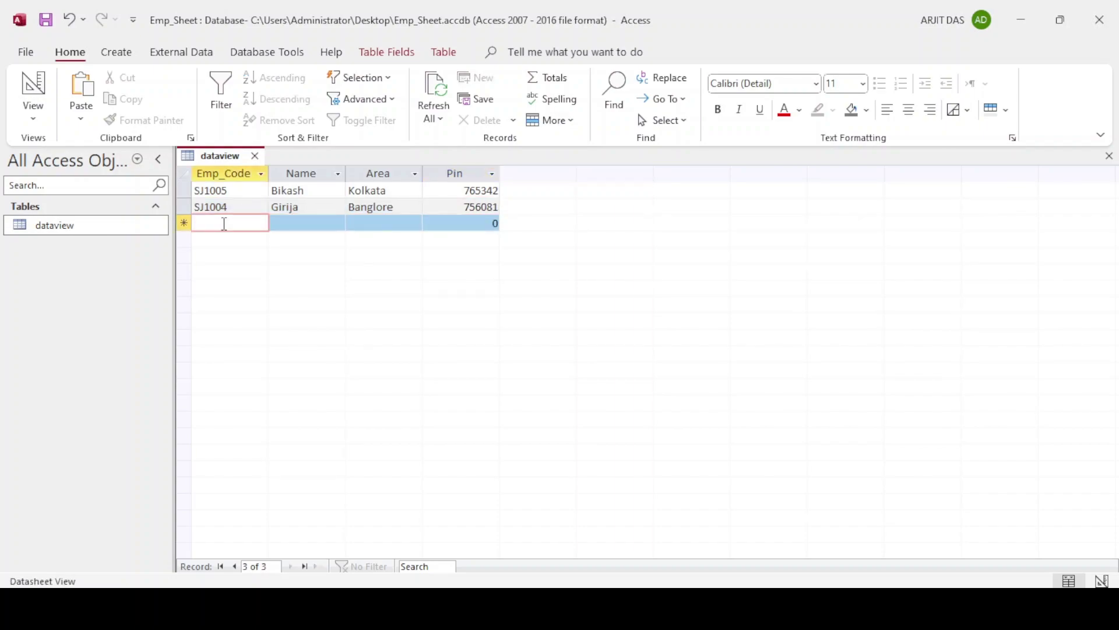
pyautogui.write('Sj5432')
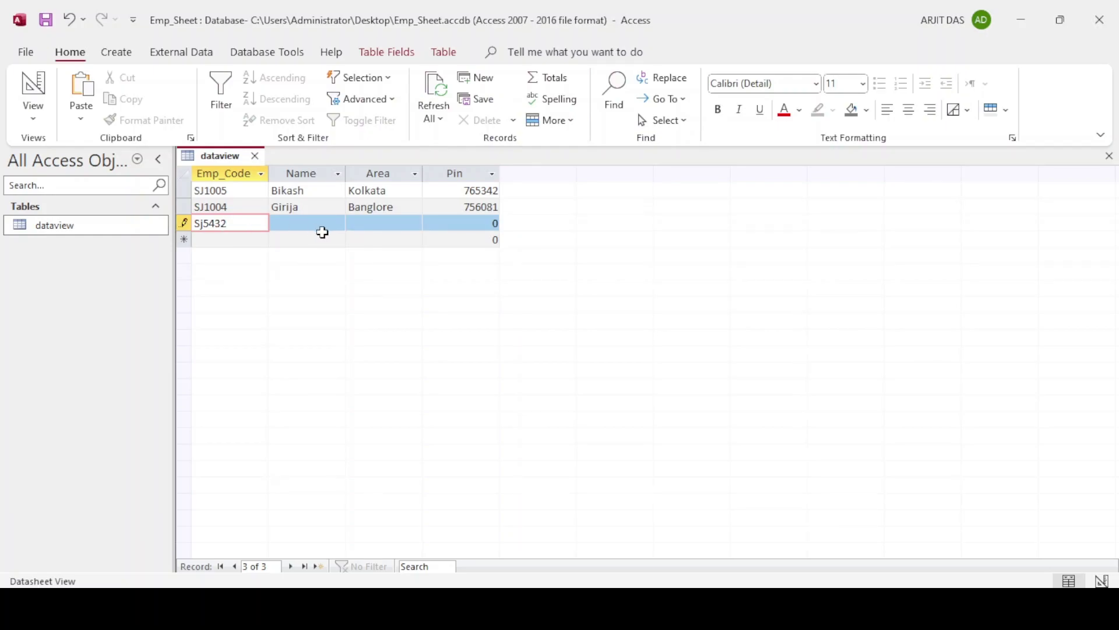
pyautogui.click(329, 223)
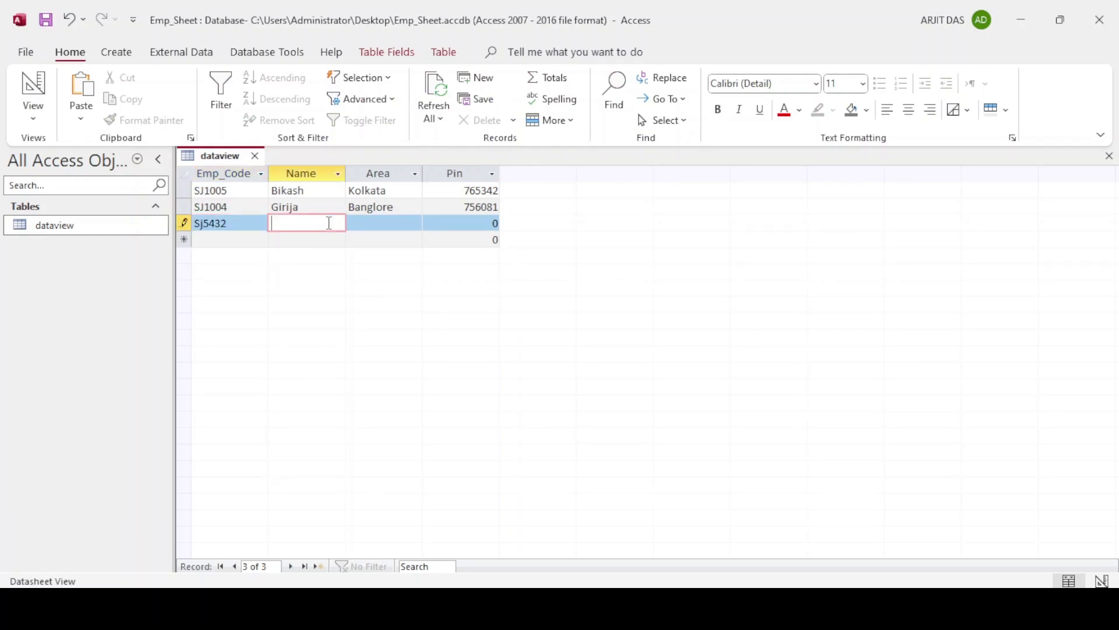
pyautogui.click(202, 223)
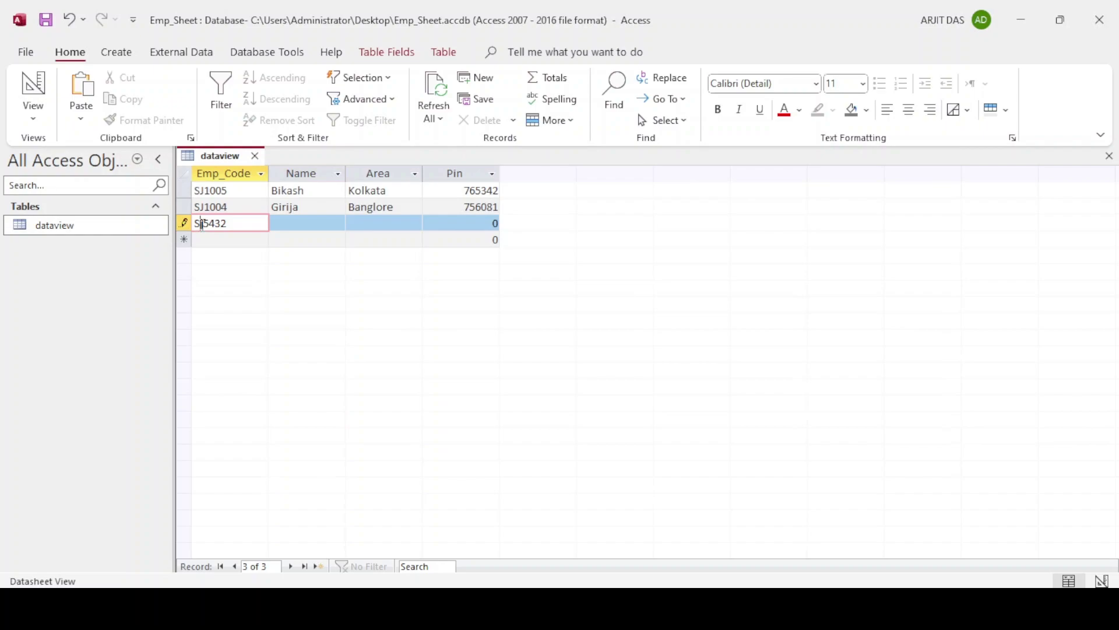
pyautogui.press('BackSpace')
pyautogui.write('J')
pyautogui.click(333, 224)
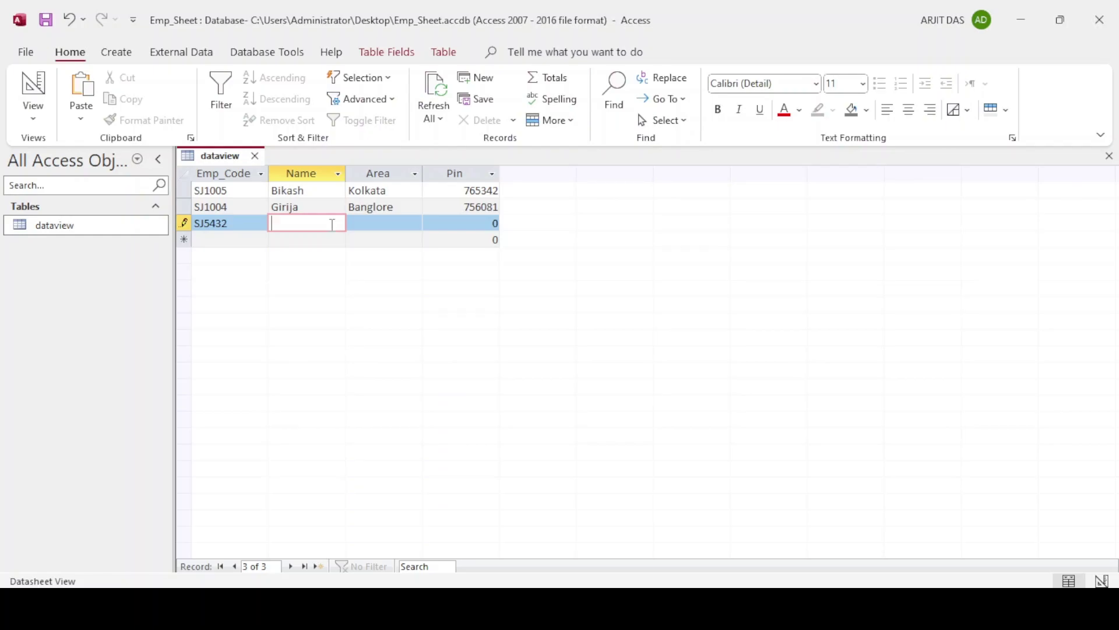
pyautogui.write('Renu')
pyautogui.click(399, 222)
pyautogui.write('Kolkata')
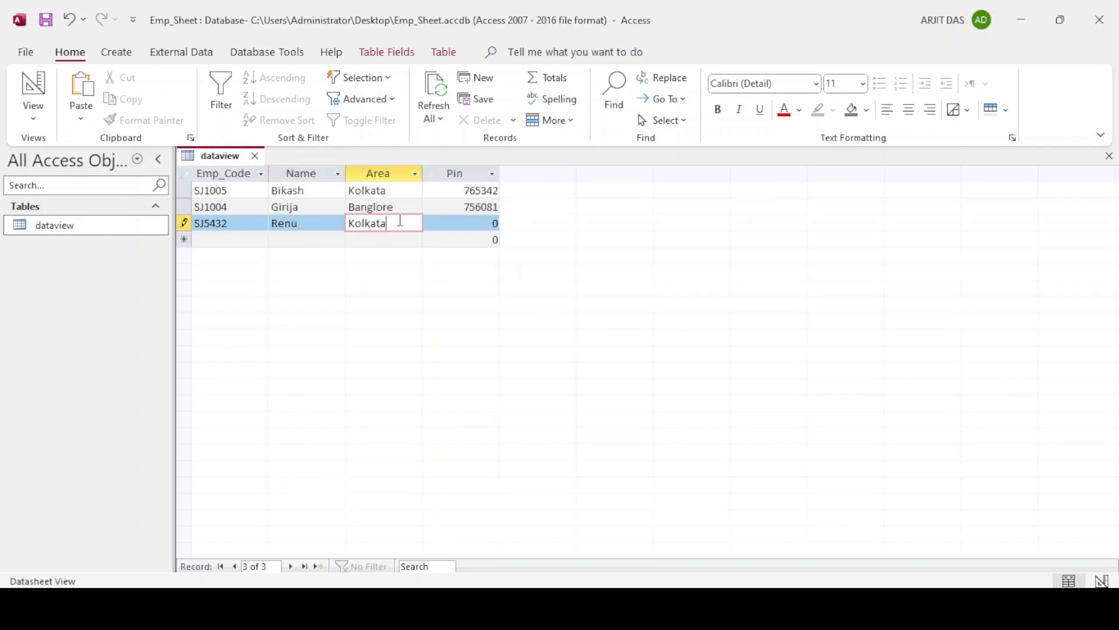
pyautogui.press('Tab')
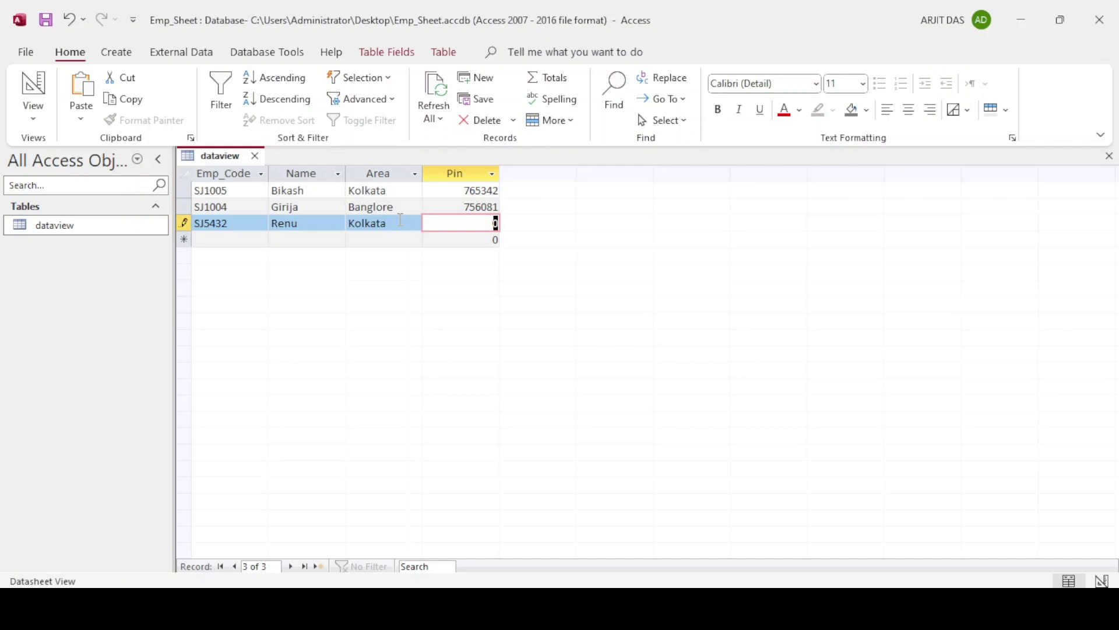
pyautogui.write('453256')
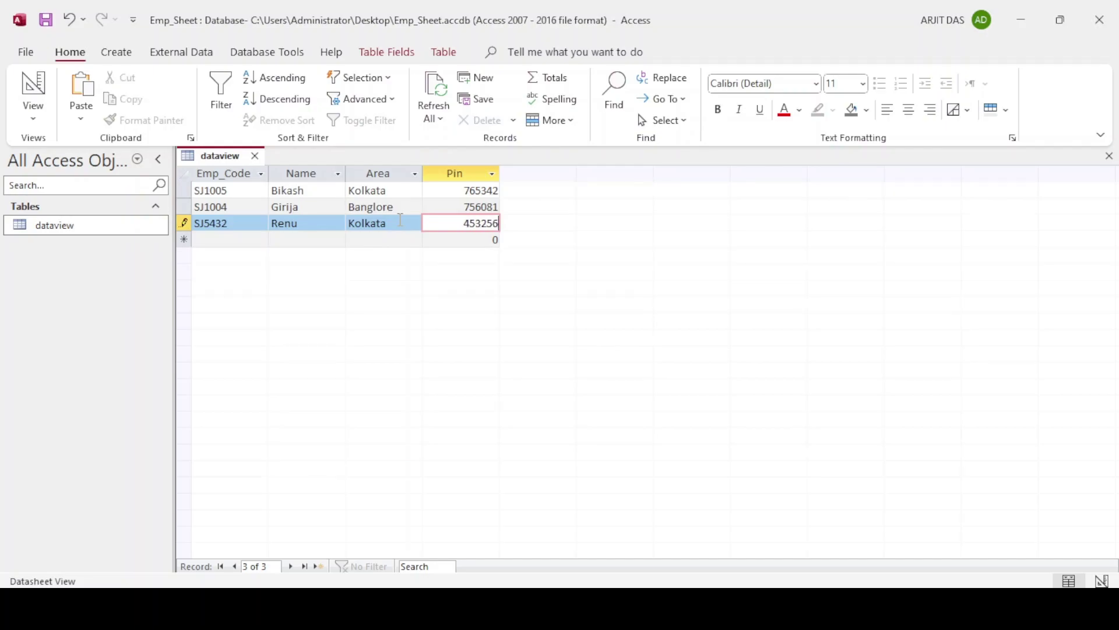
# - Add a fourth record with the employee code, the employee's name, the area Banglore and a six-digit Pin value
pyautogui.click(200, 240)
pyautogui.write('SJ32')
pyautogui.press('Tab')
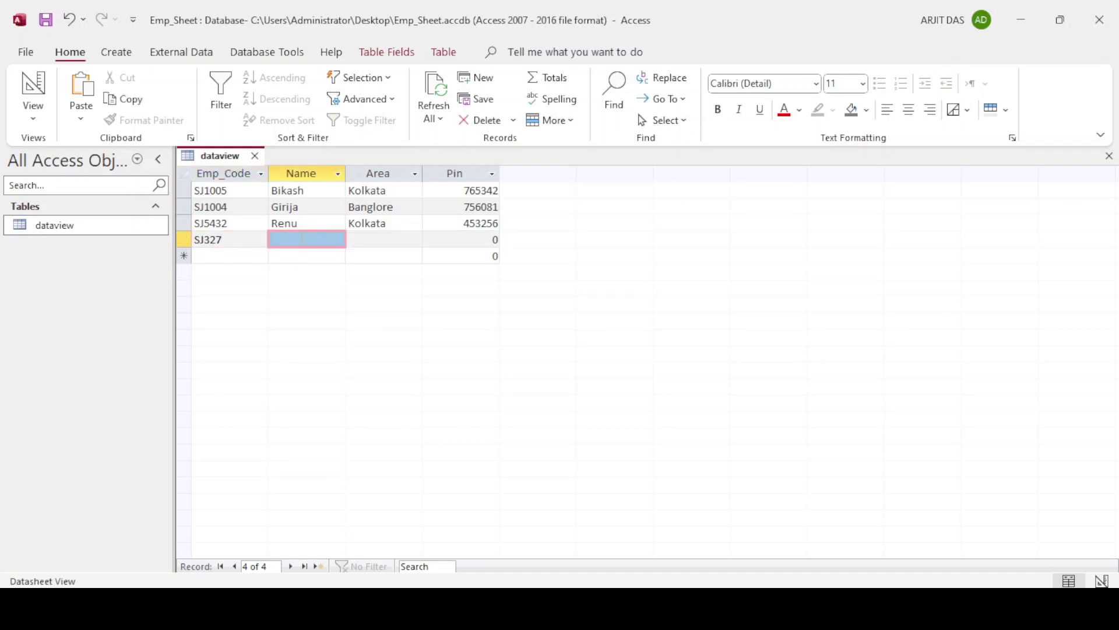
pyautogui.write('Harisk')
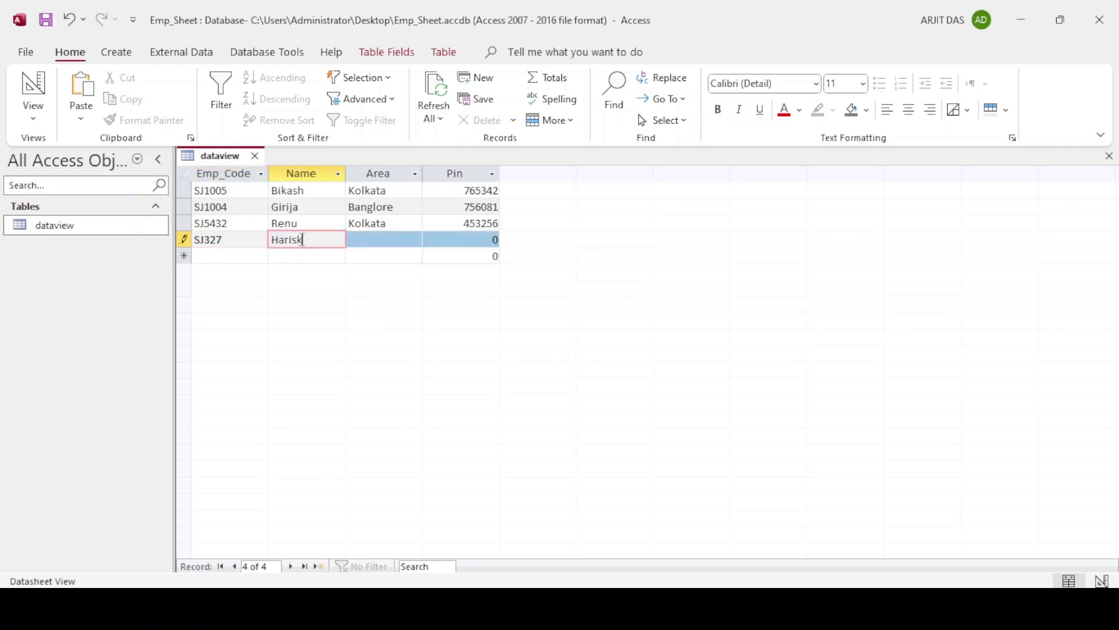
pyautogui.press('Tab')
pyautogui.write('Banglore')
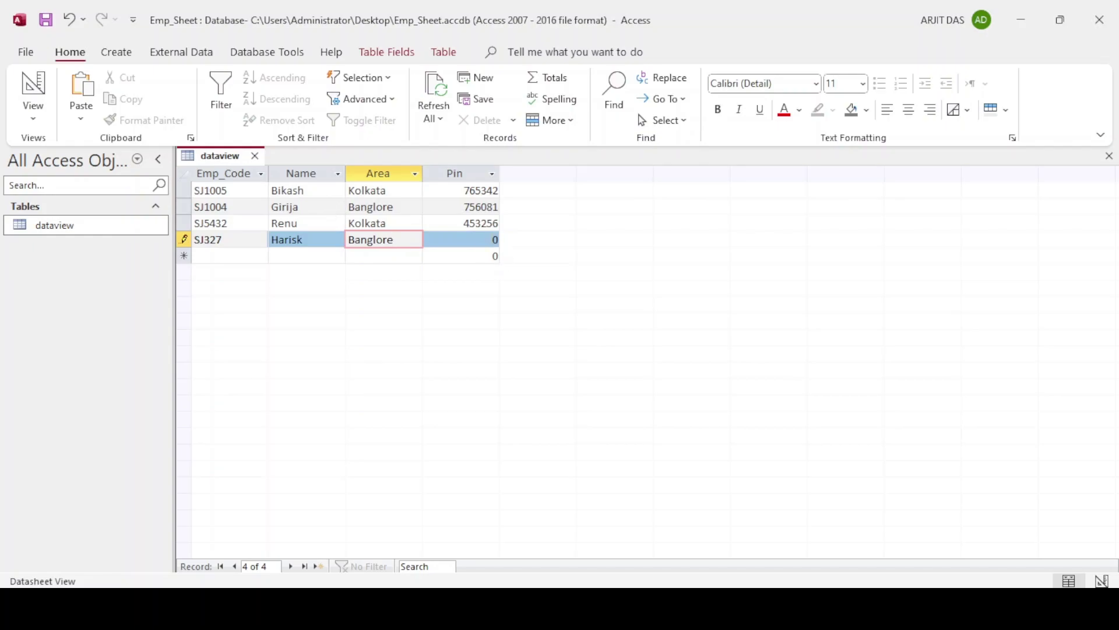
pyautogui.click(492, 239)
pyautogui.write('7560810')
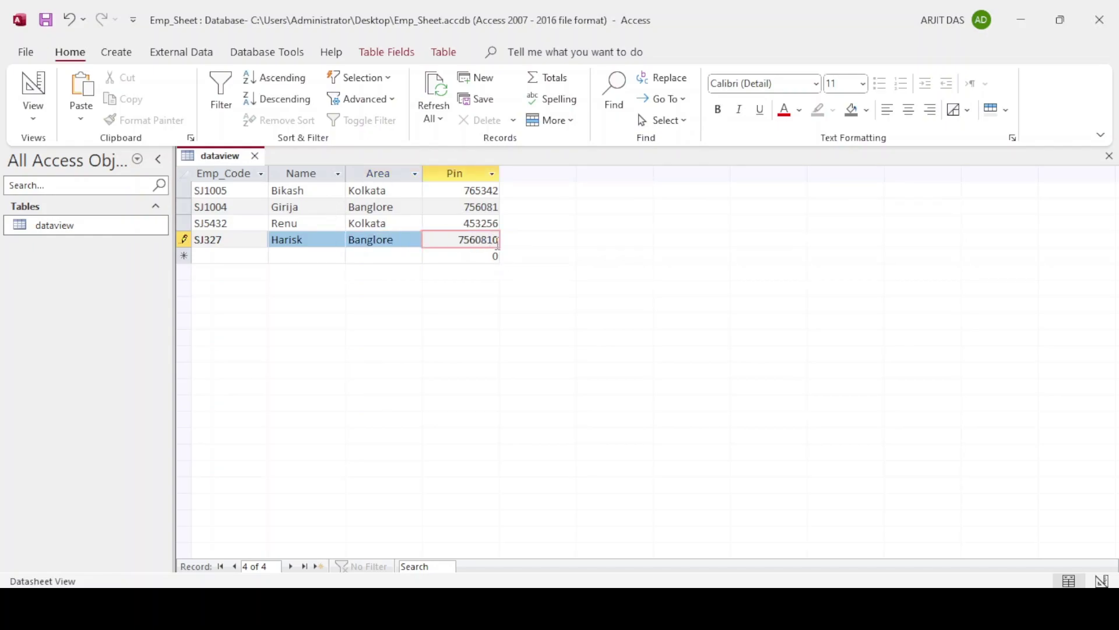
pyautogui.press('Delete')
# - Create a new query in Design View and add the dataview table to it
pyautogui.click(127, 57)
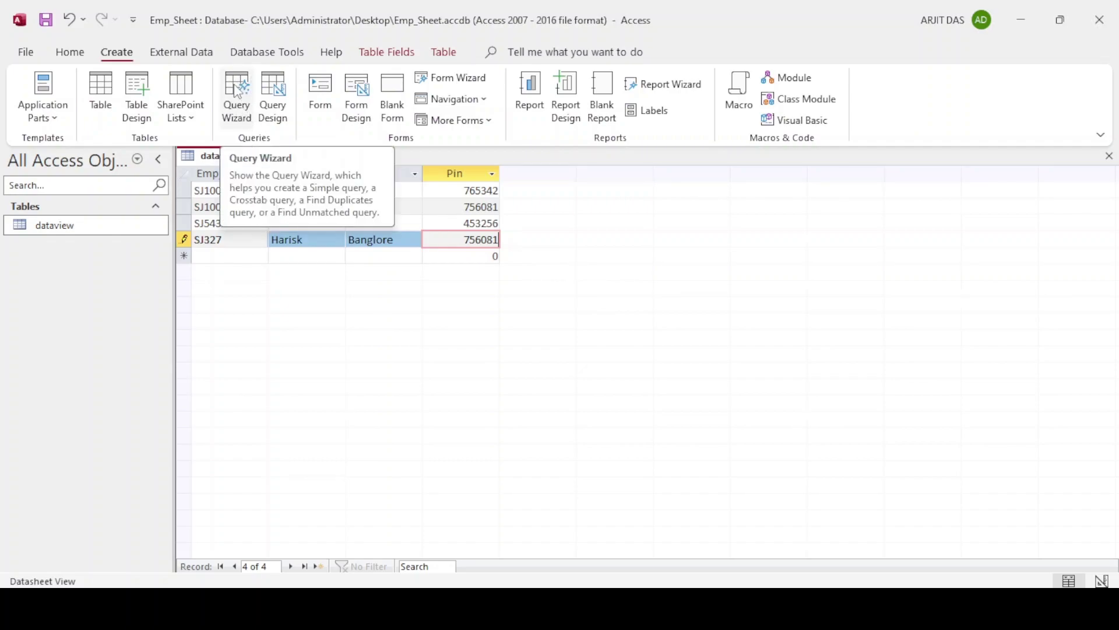
pyautogui.click(274, 88)
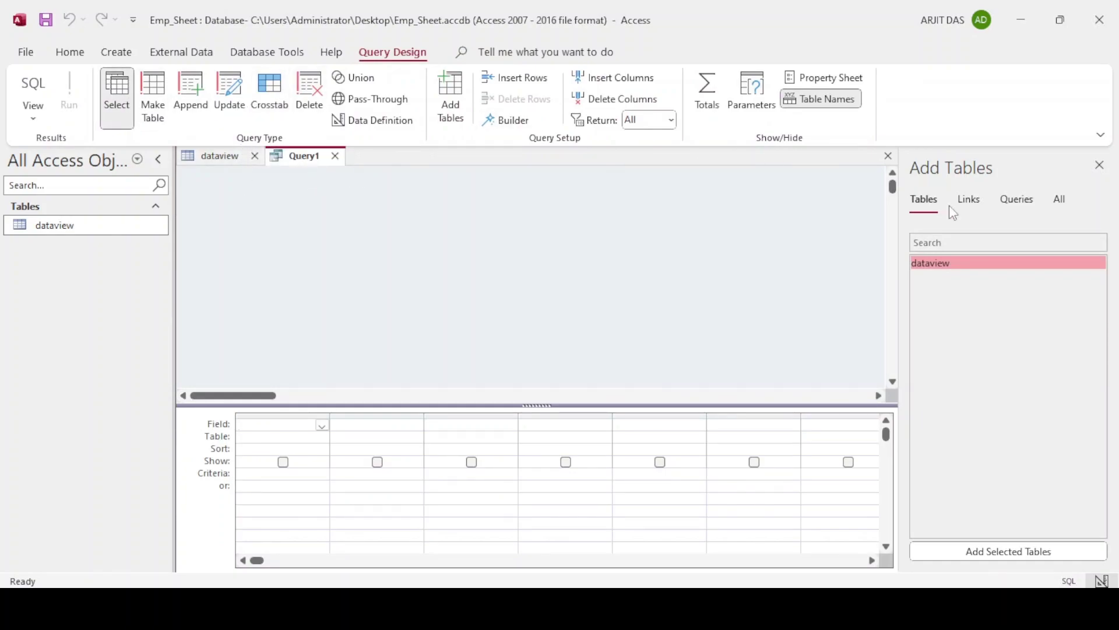
pyautogui.doubleClick(966, 269)
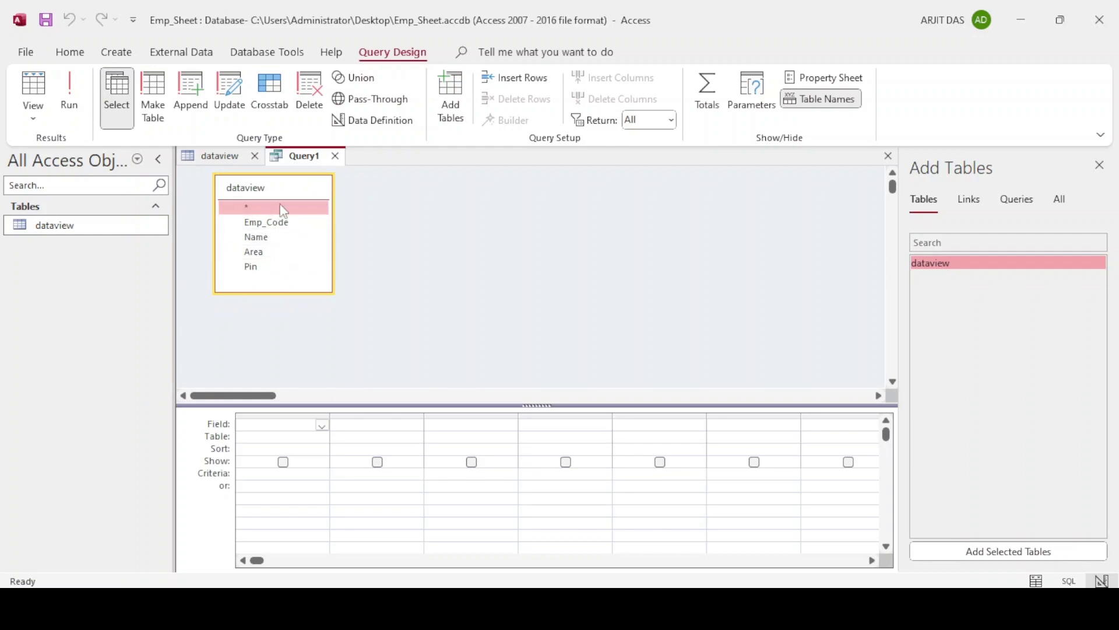
# - Add the Emp_Code, Name, Pin and Area fields, in that order, to the query's design grid
pyautogui.doubleClick(282, 228)
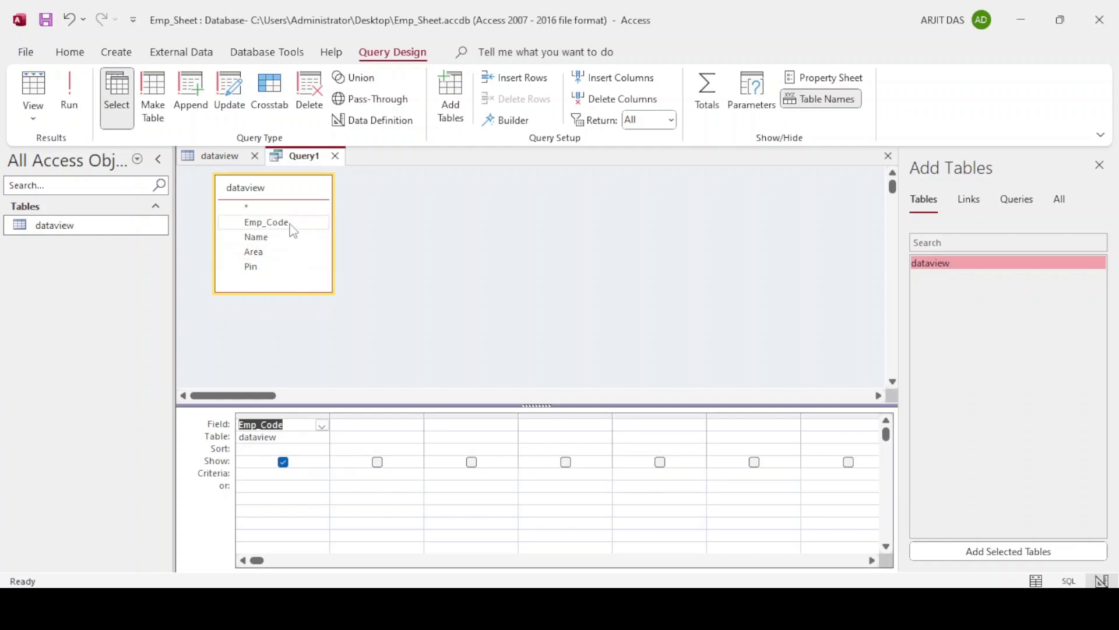
pyautogui.doubleClick(259, 239)
pyautogui.click(256, 251)
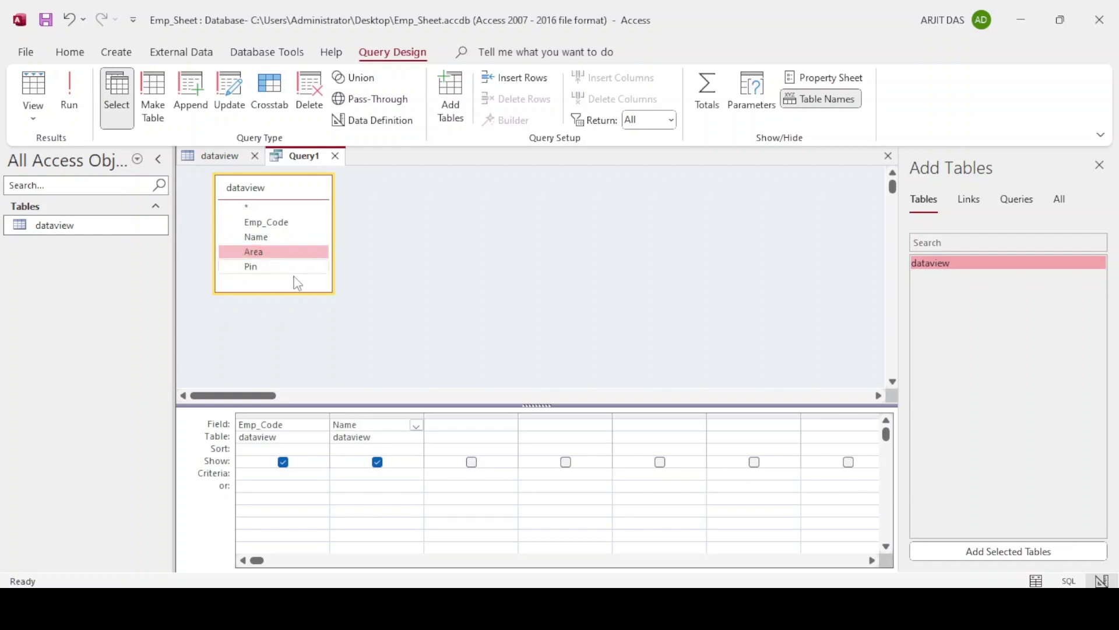
pyautogui.doubleClick(258, 267)
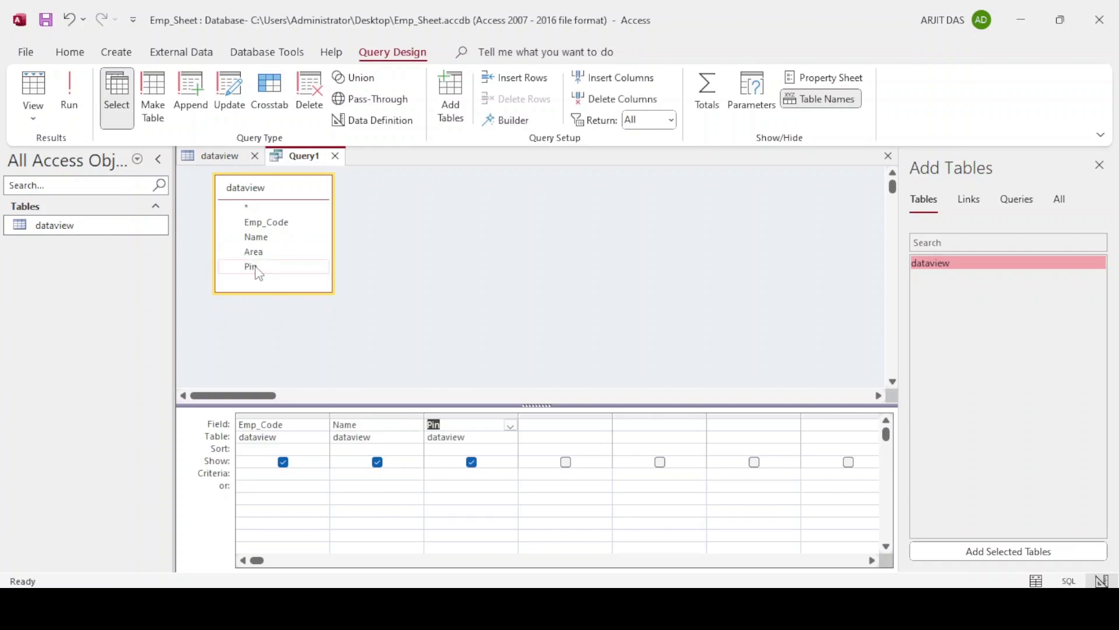
pyautogui.doubleClick(255, 252)
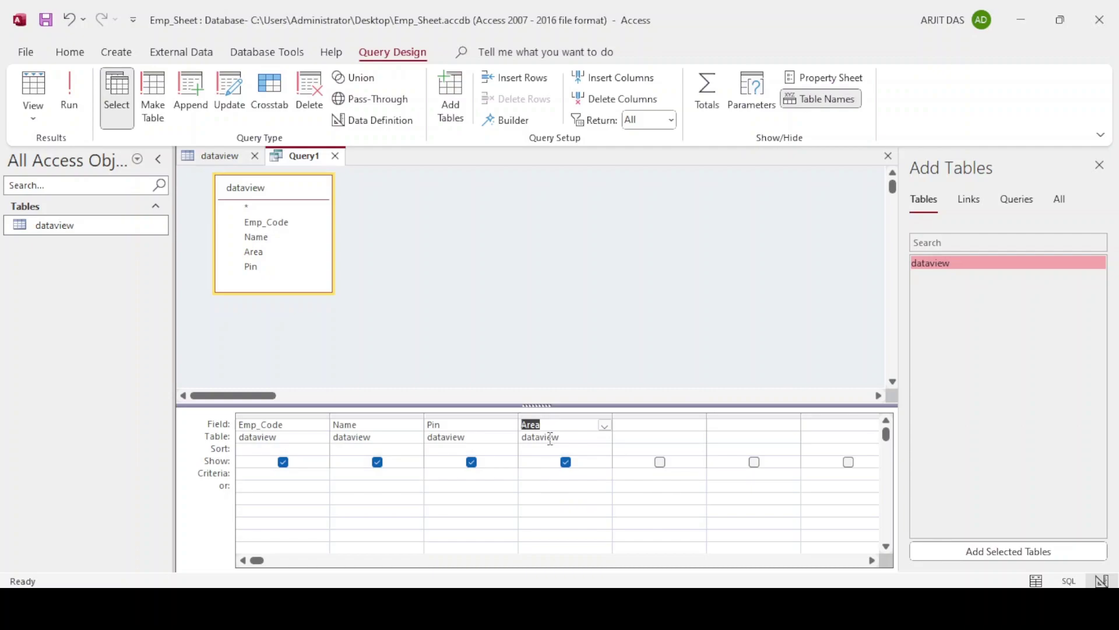
pyautogui.click(651, 320)
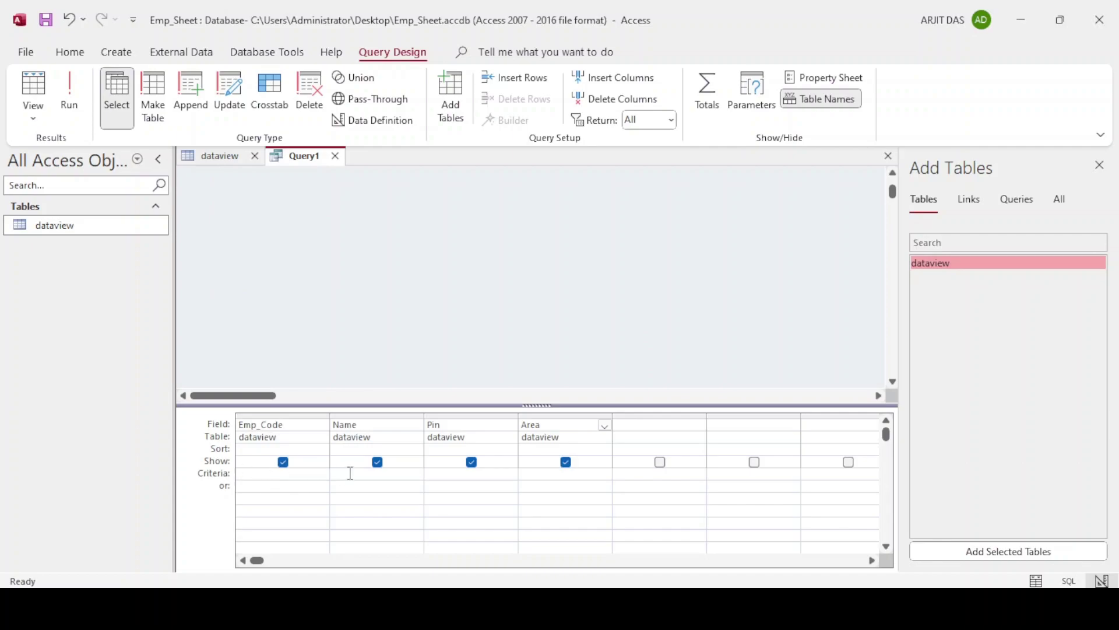
pyautogui.press('XF86MonBrightnessDown')
pyautogui.press('XF86MonBrightnessDown')
pyautogui.press('XF86MonBrightnessUp')
# - Set the Name field's criterion to the second record's employee name and run the query
pyautogui.click(359, 472)
pyautogui.write('Giri')
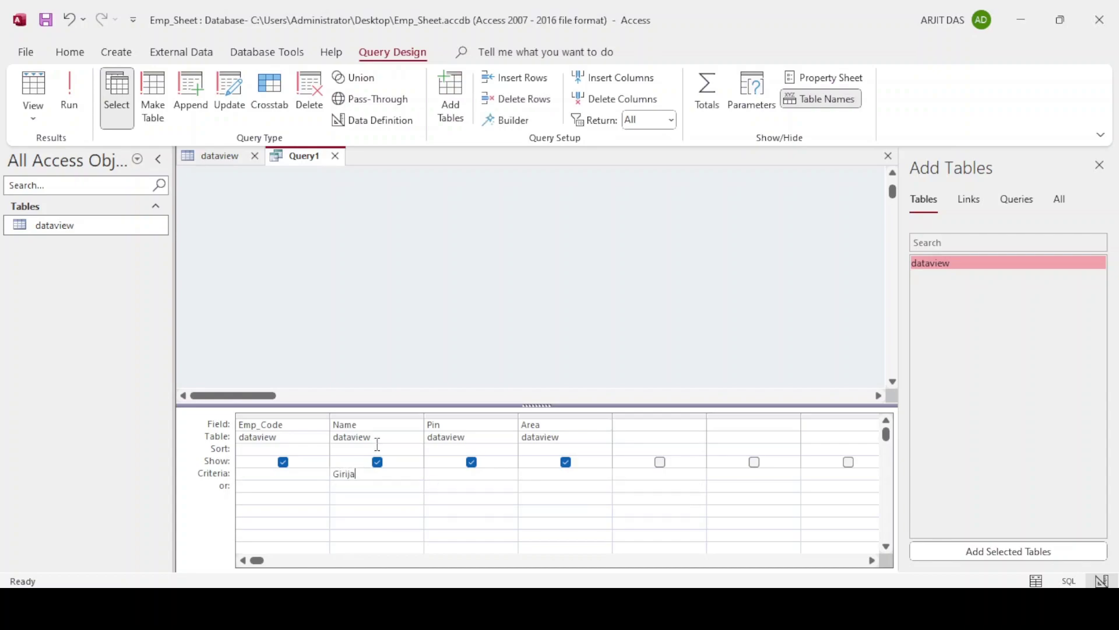
pyautogui.write('ja')
pyautogui.click(67, 93)
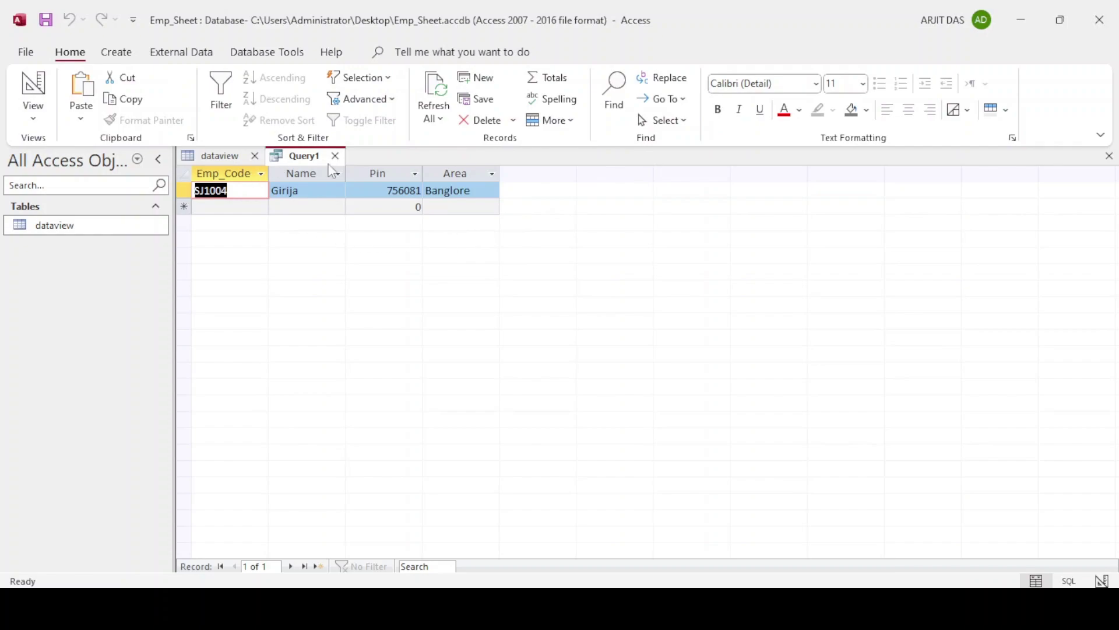
# - Return to the dataview table and create a second query in Design View based on dataview
pyautogui.click(217, 156)
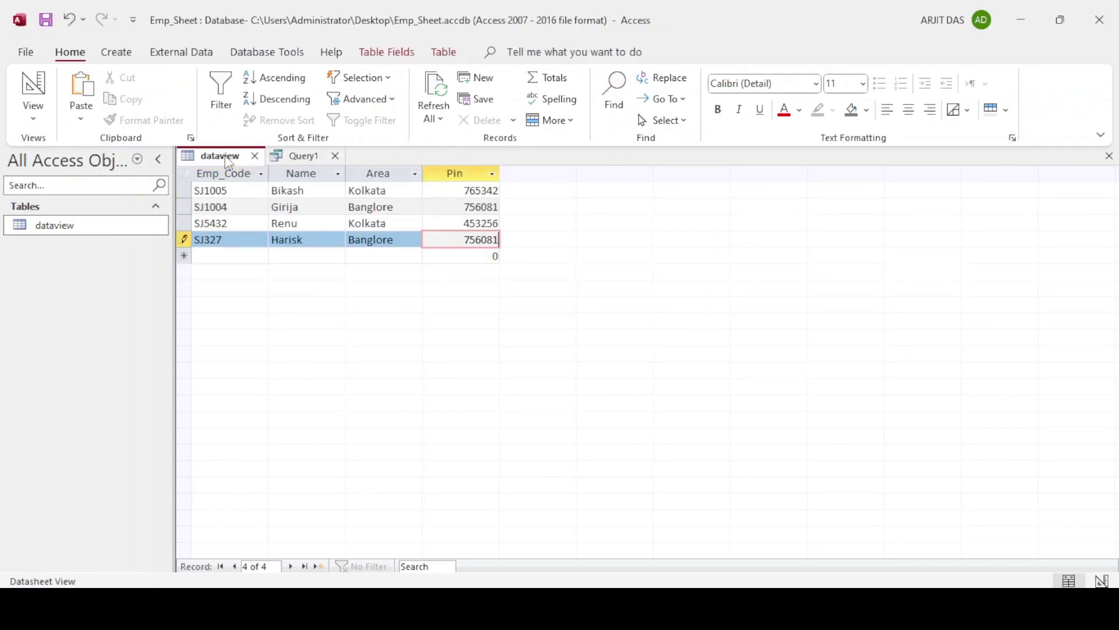
pyautogui.click(119, 54)
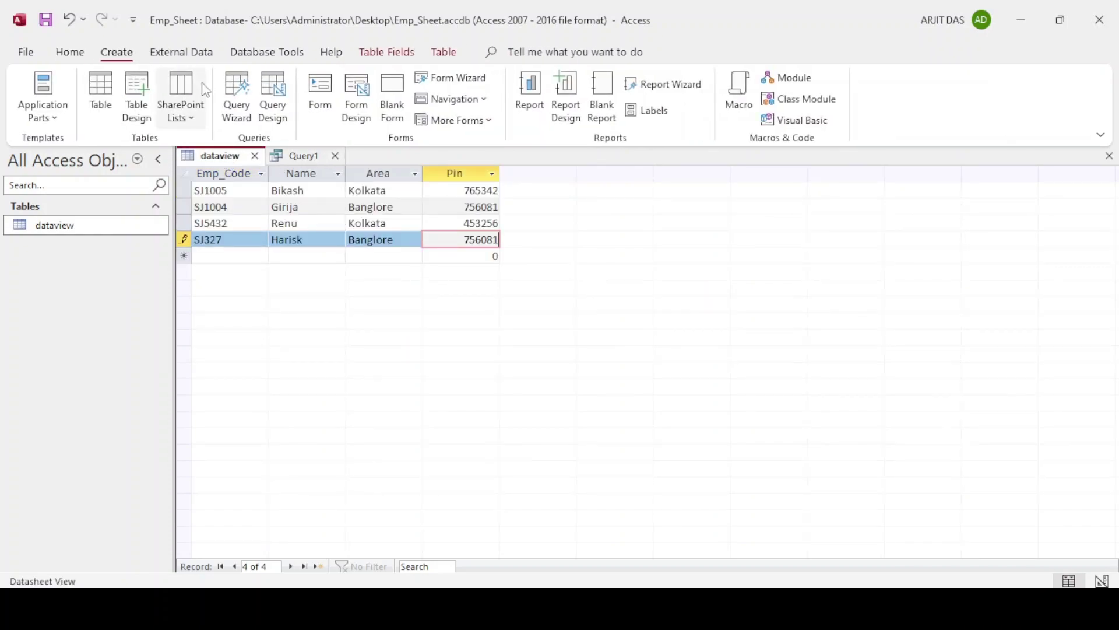
pyautogui.click(272, 109)
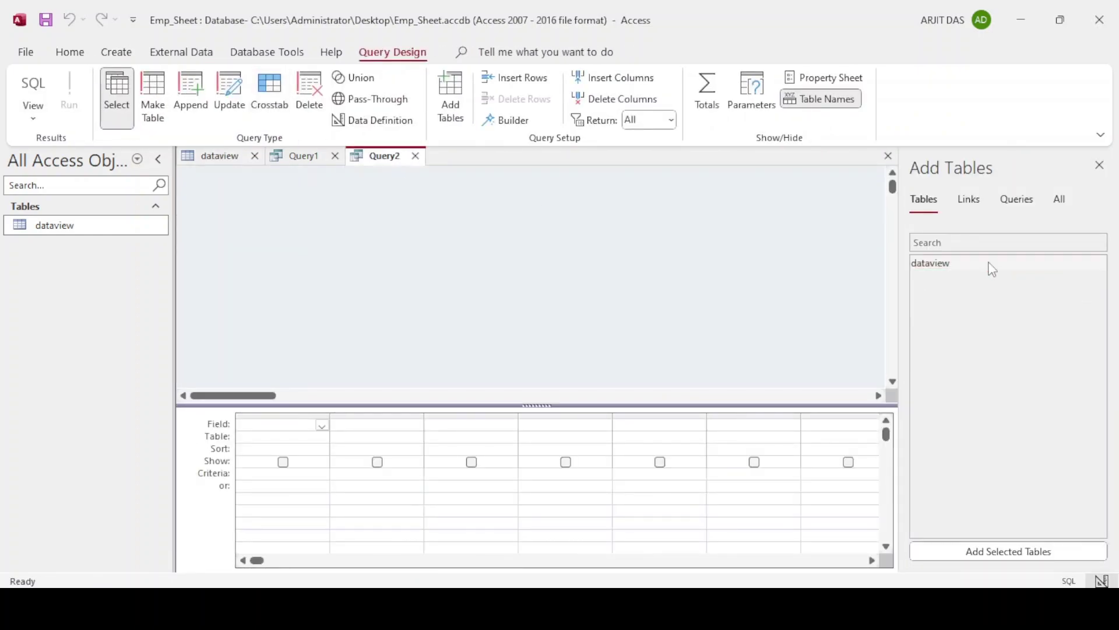
pyautogui.doubleClick(992, 269)
# - Add the Emp_Code, Name, Area and Pin fields, in that order, to the second query's design grid
pyautogui.doubleClick(268, 224)
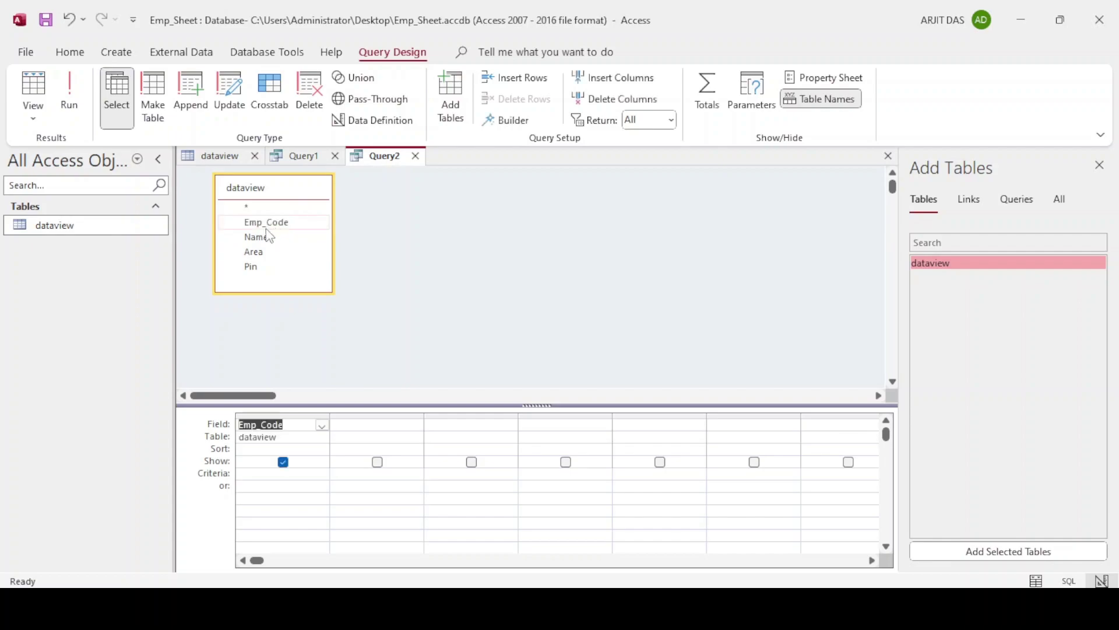
pyautogui.doubleClick(257, 237)
pyautogui.doubleClick(256, 252)
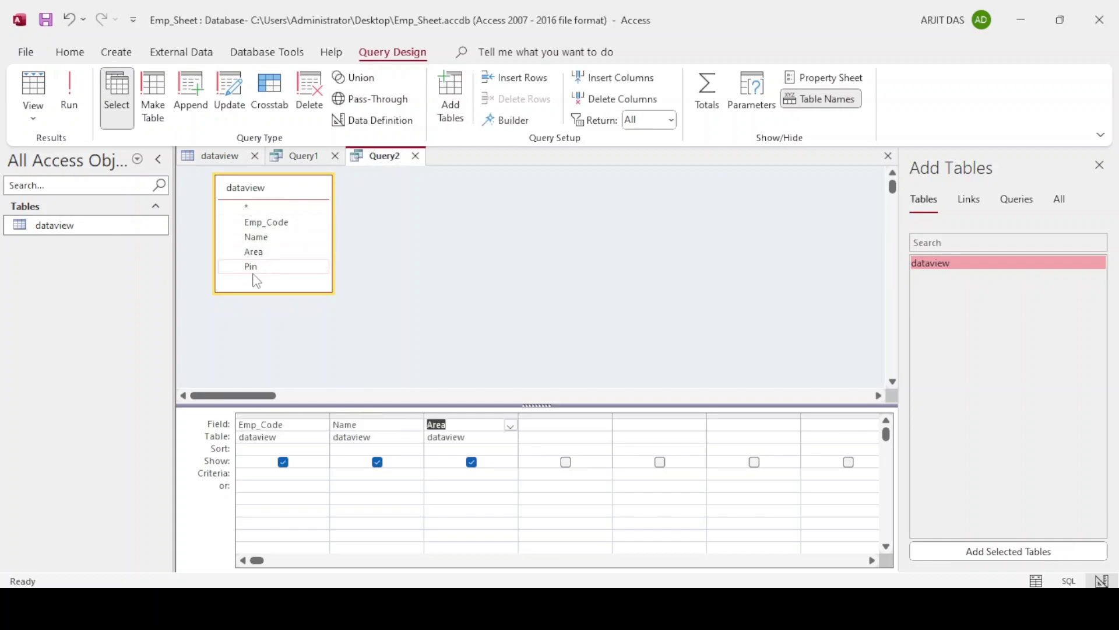
pyautogui.doubleClick(253, 269)
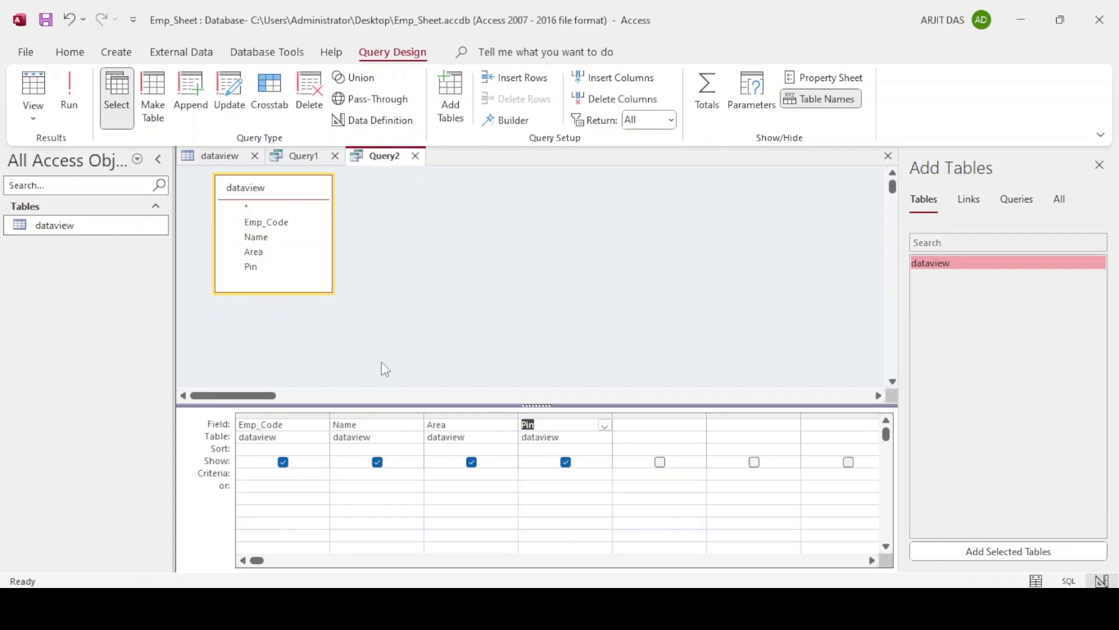
# - Set the Pin field's criterion to the pin code of the Banglore employees and run the query
pyautogui.click(546, 473)
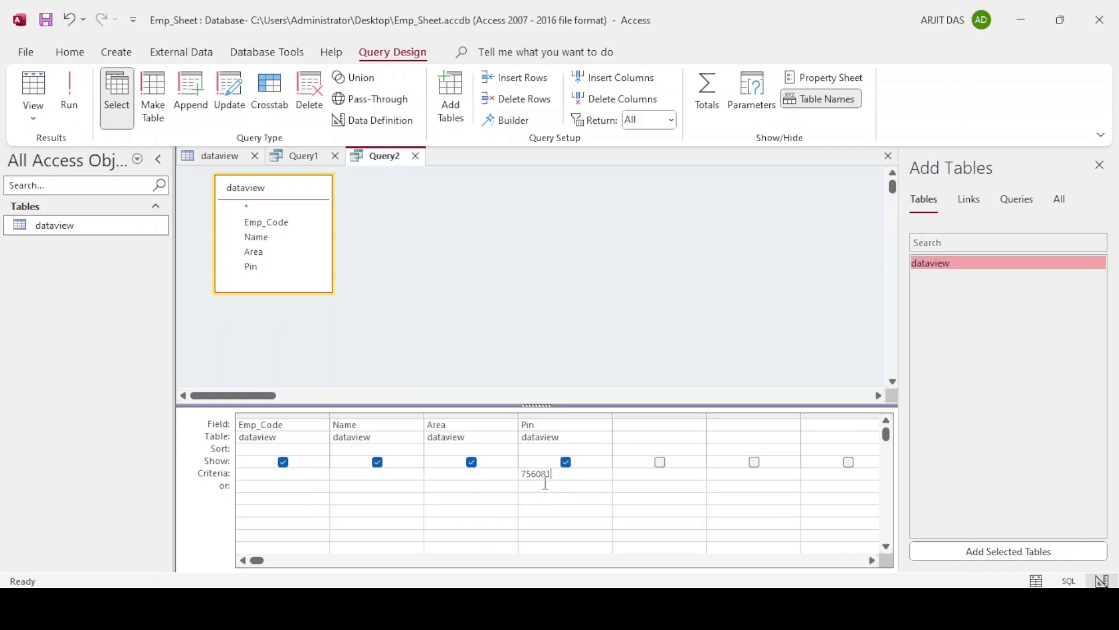
pyautogui.click(70, 98)
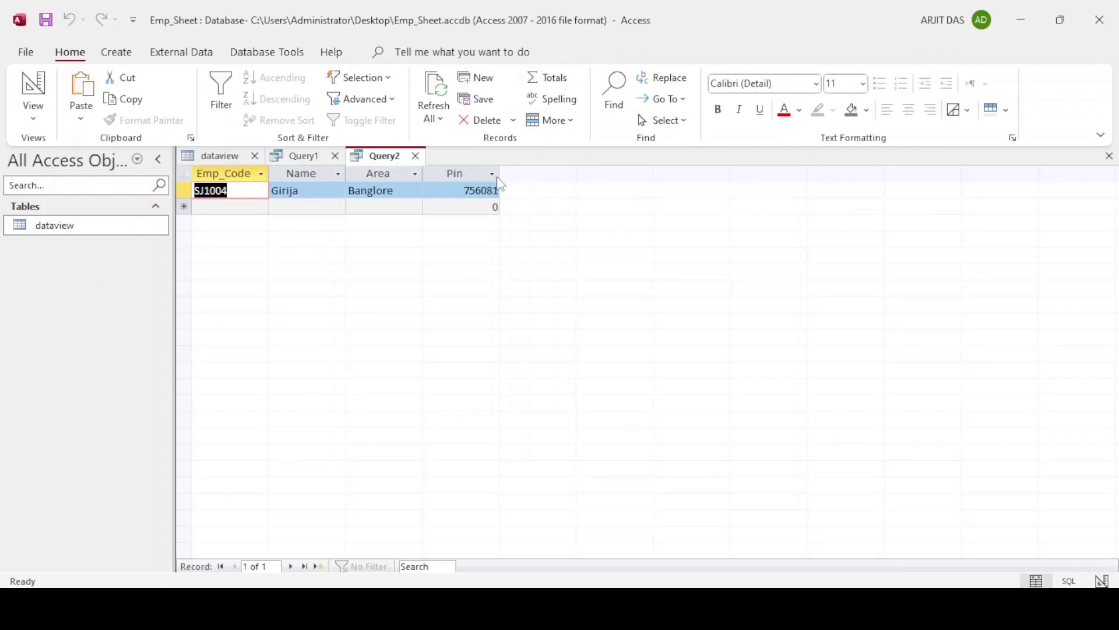
# - Return to the dataview table and create a third query in Design View based on dataview
pyautogui.click(222, 161)
pyautogui.click(116, 53)
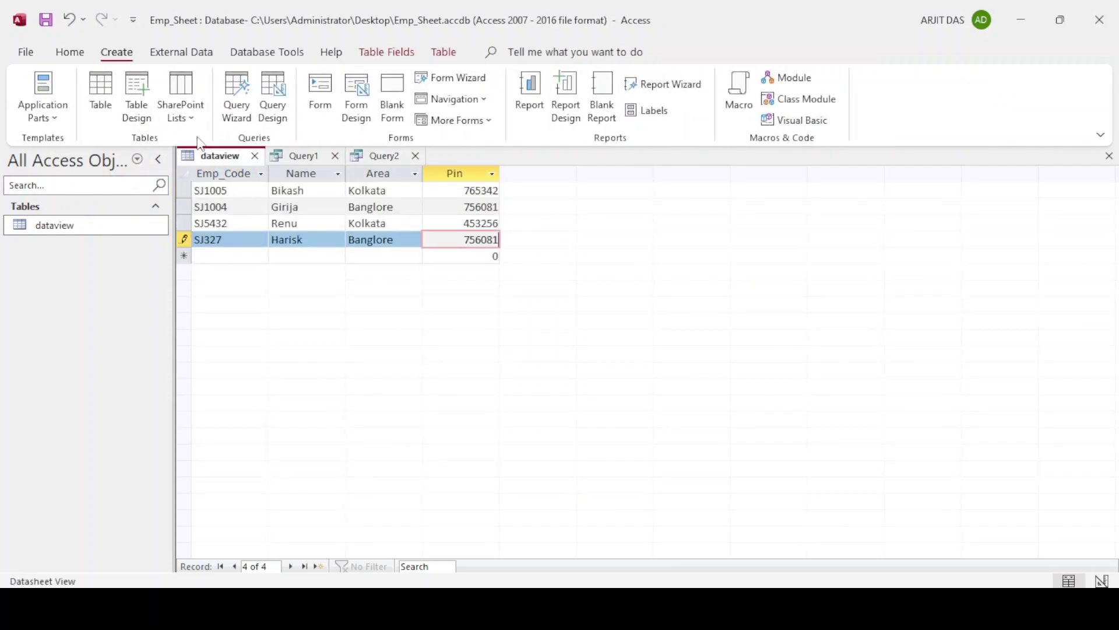
pyautogui.click(273, 98)
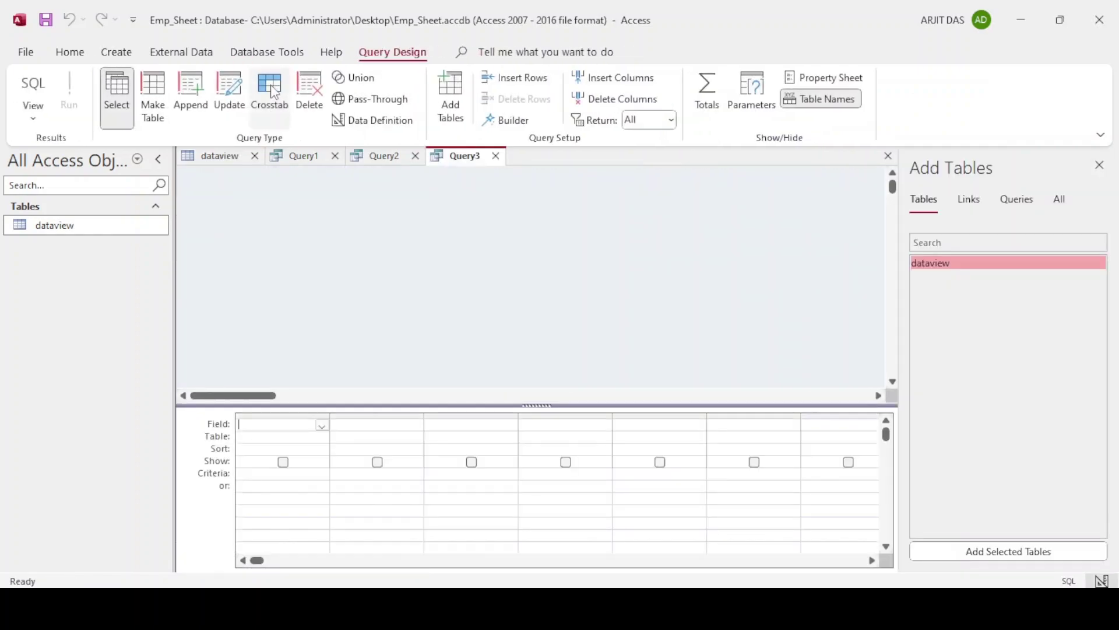
pyautogui.click(998, 266)
pyautogui.doubleClick(998, 266)
# - Add the Emp_Code, Name, Area and Pin fields, in that order, to the third query's design grid
pyautogui.doubleClick(271, 222)
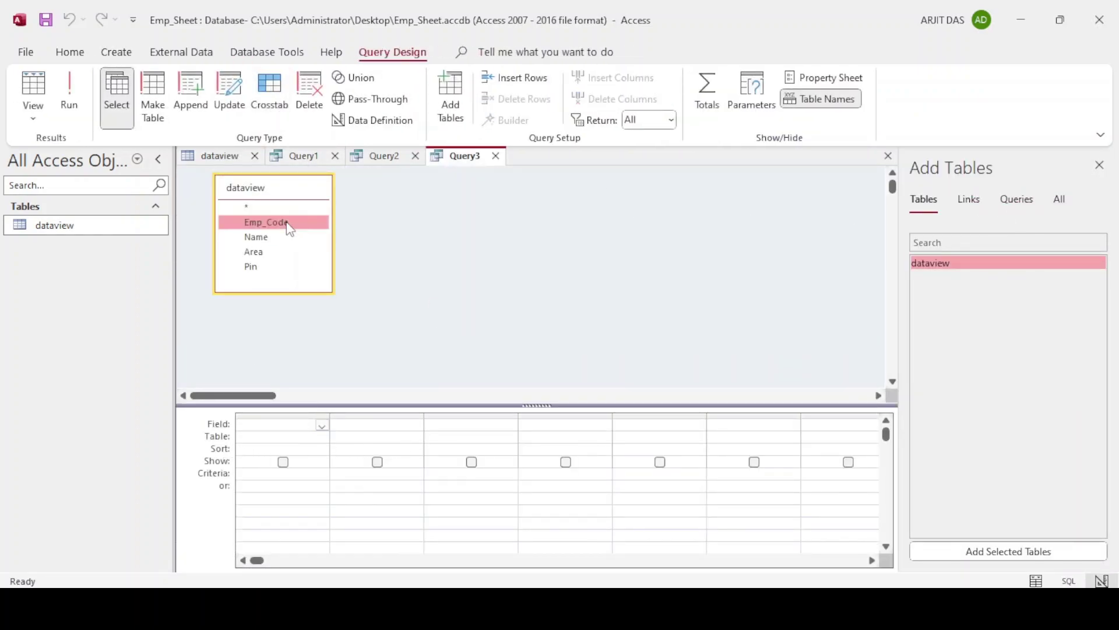
pyautogui.doubleClick(257, 238)
pyautogui.doubleClick(256, 252)
pyautogui.doubleClick(256, 267)
# - Set the Area field's criterion to Kolkata and run the query
pyautogui.click(447, 477)
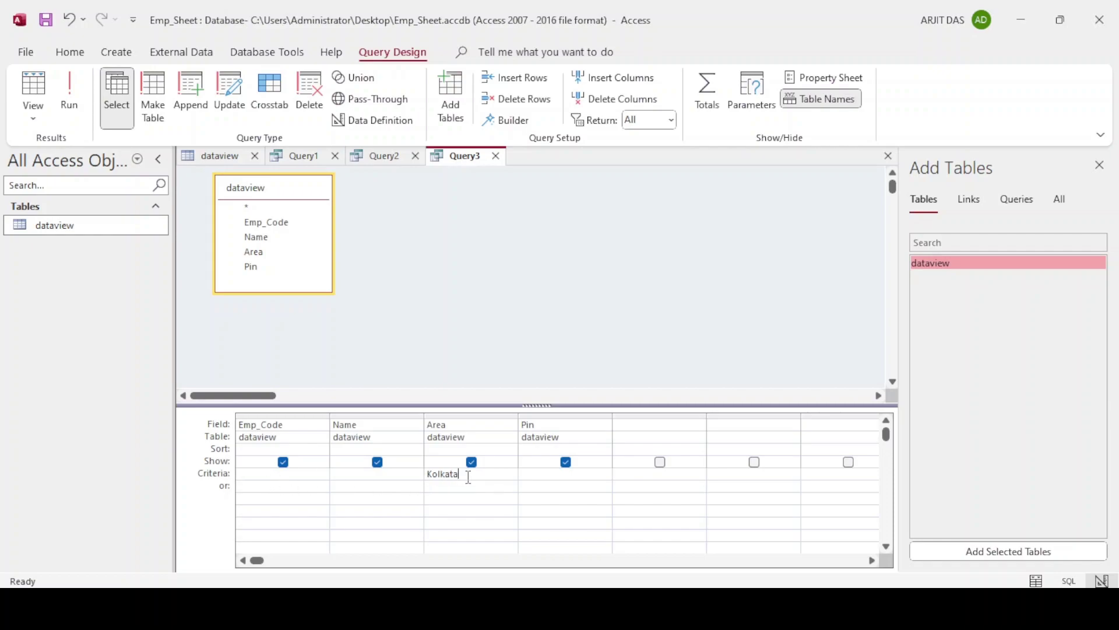
pyautogui.click(81, 108)
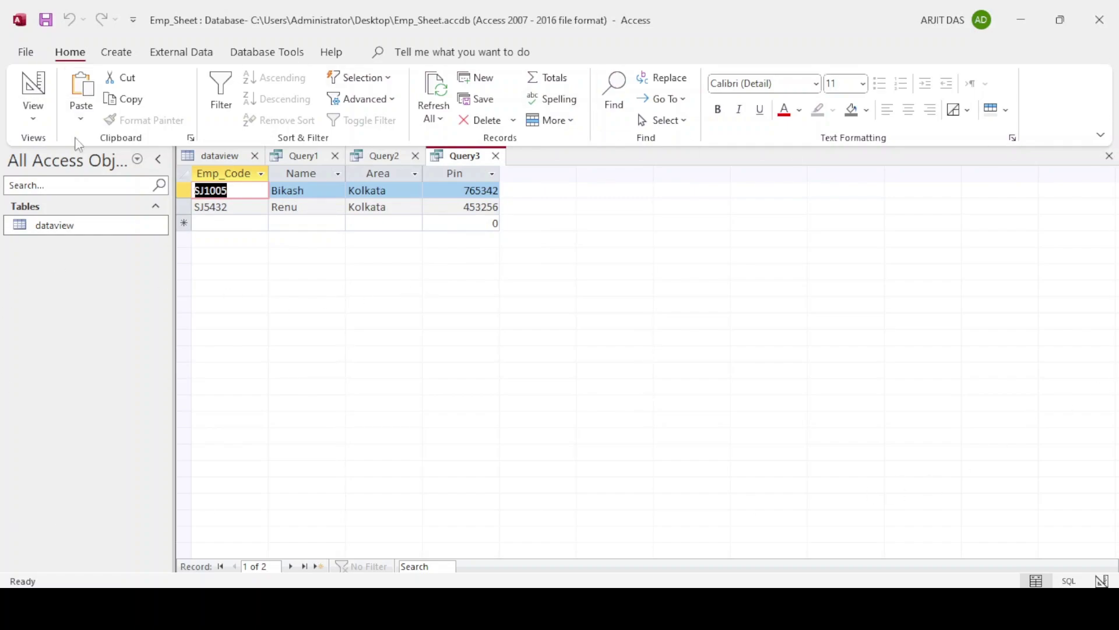
# - Return to the dataview table and generate a basic form from it
pyautogui.click(116, 52)
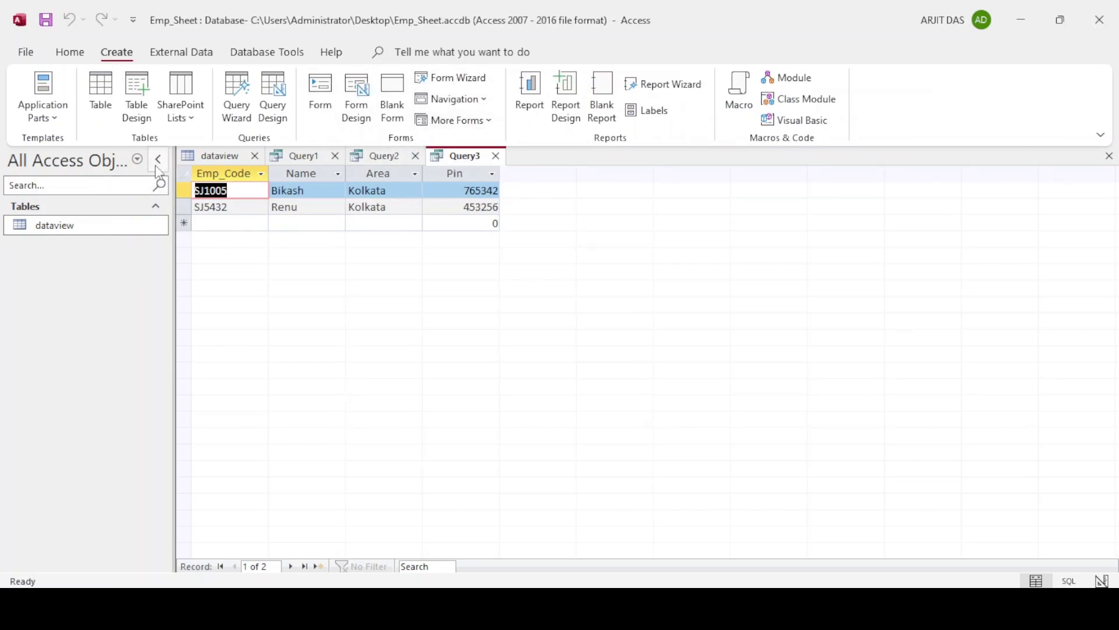
pyautogui.click(216, 155)
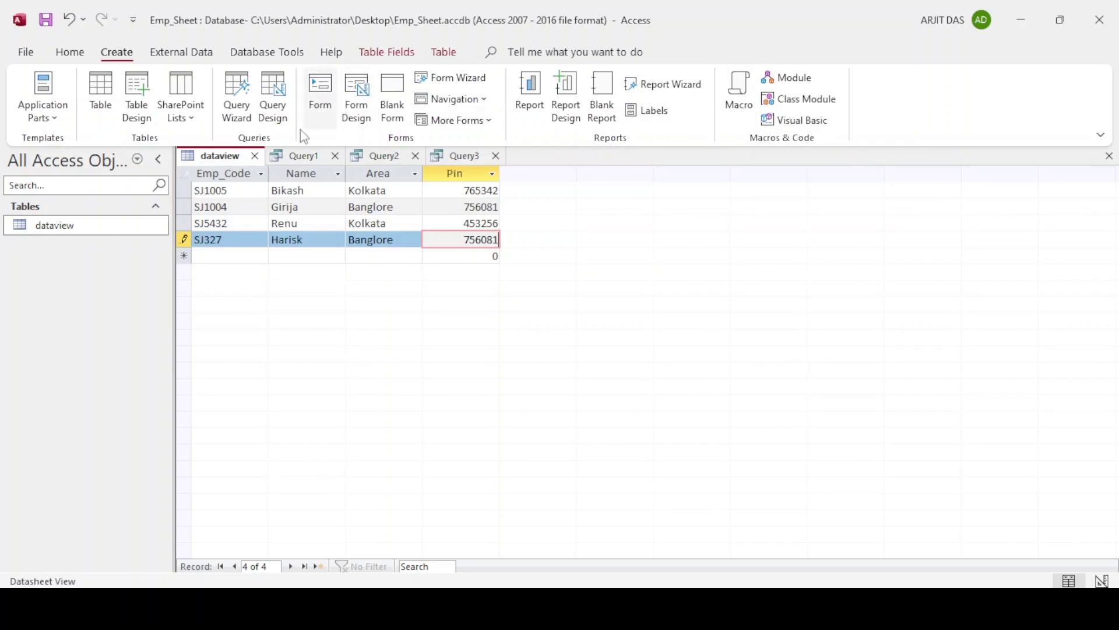
pyautogui.click(330, 105)
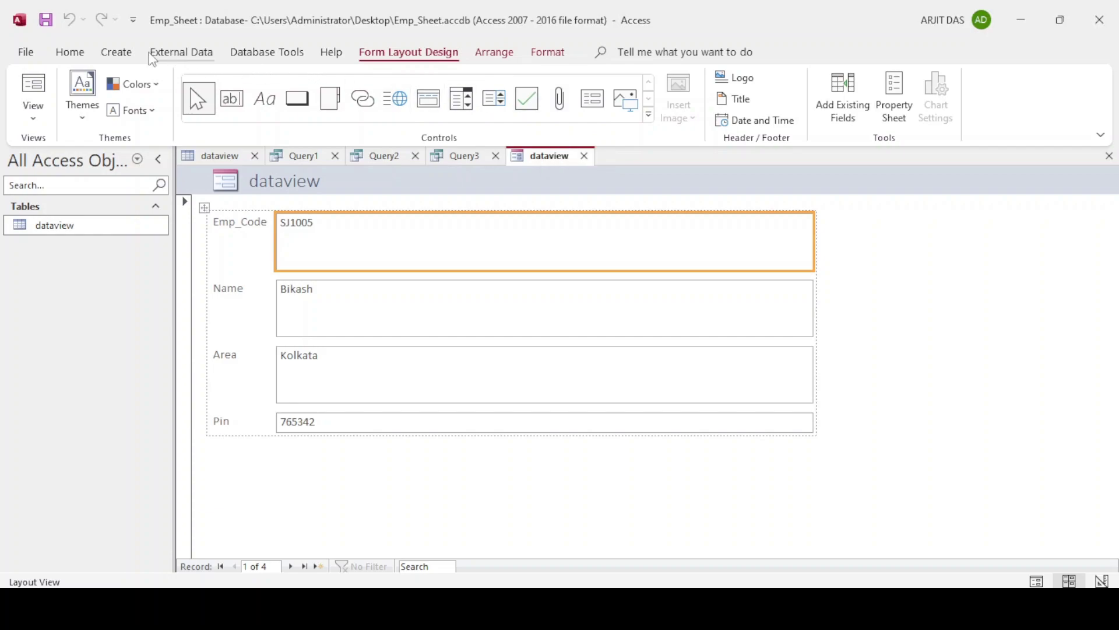
# - Go back to the dataview table and generate a basic report from its records
pyautogui.click(232, 158)
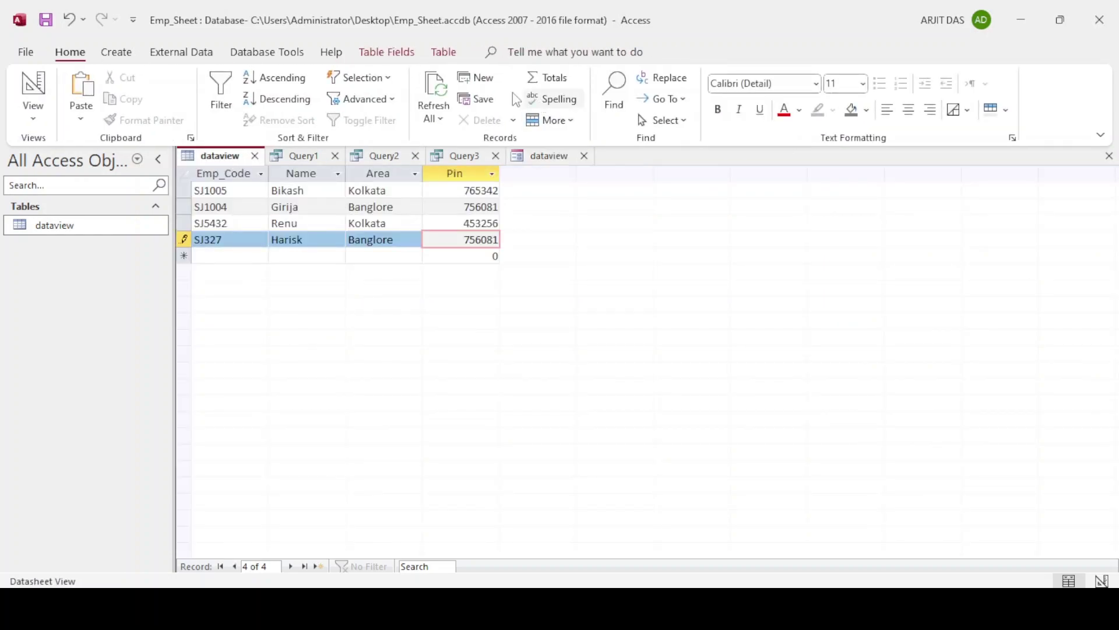
pyautogui.click(117, 52)
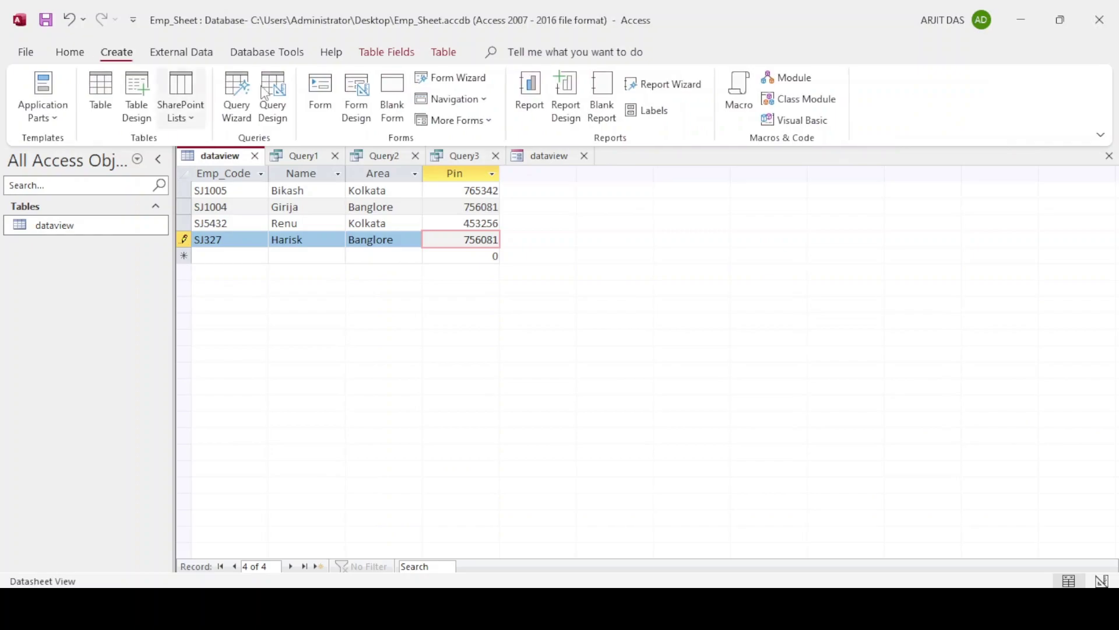
pyautogui.click(542, 96)
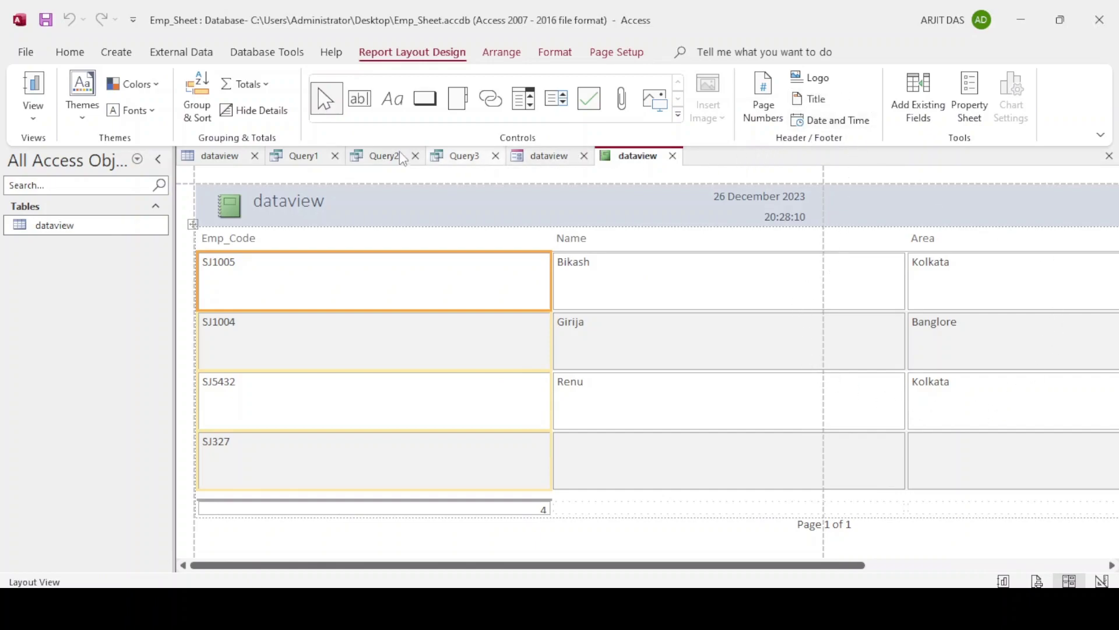
# - Open the dataview table in Design View as read-only to examine its fields and data types, and return to its datasheet
pyautogui.click(114, 54)
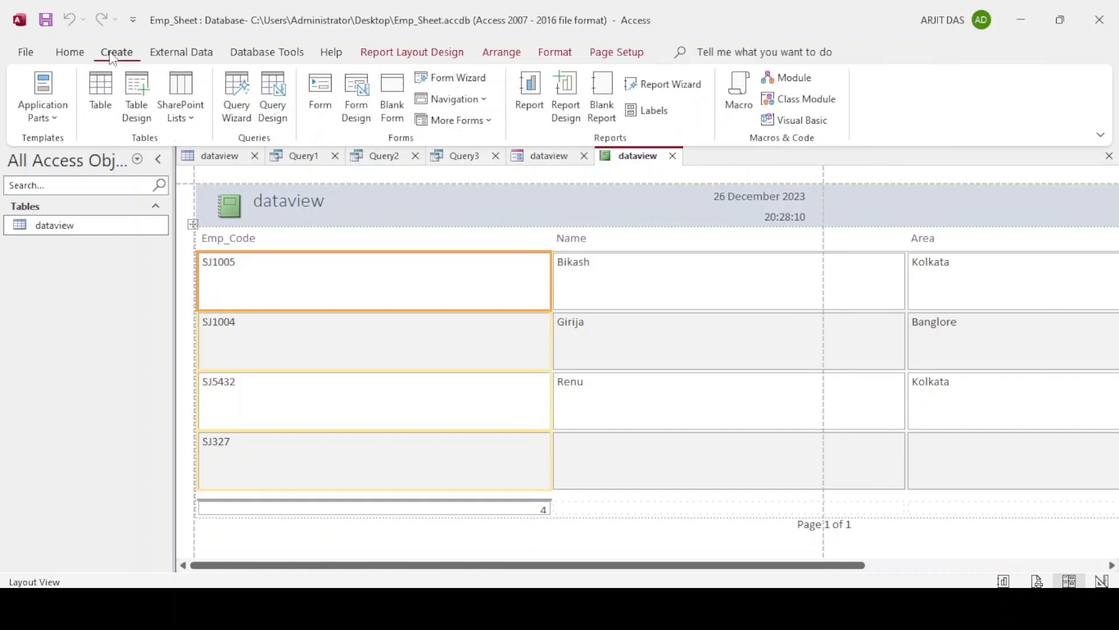
pyautogui.click(70, 52)
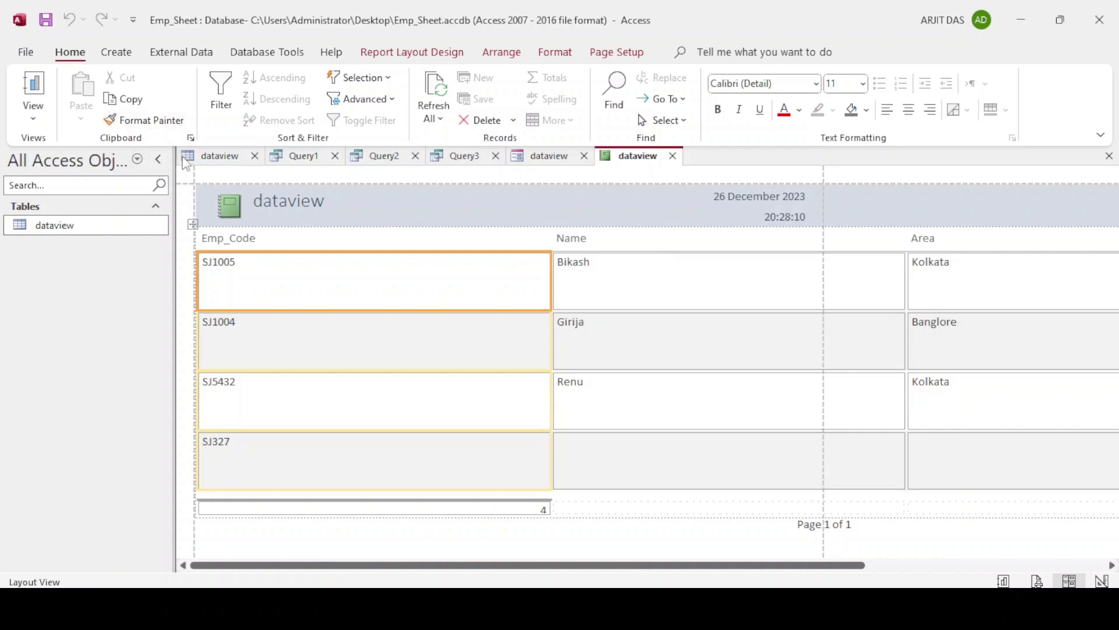
pyautogui.click(211, 156)
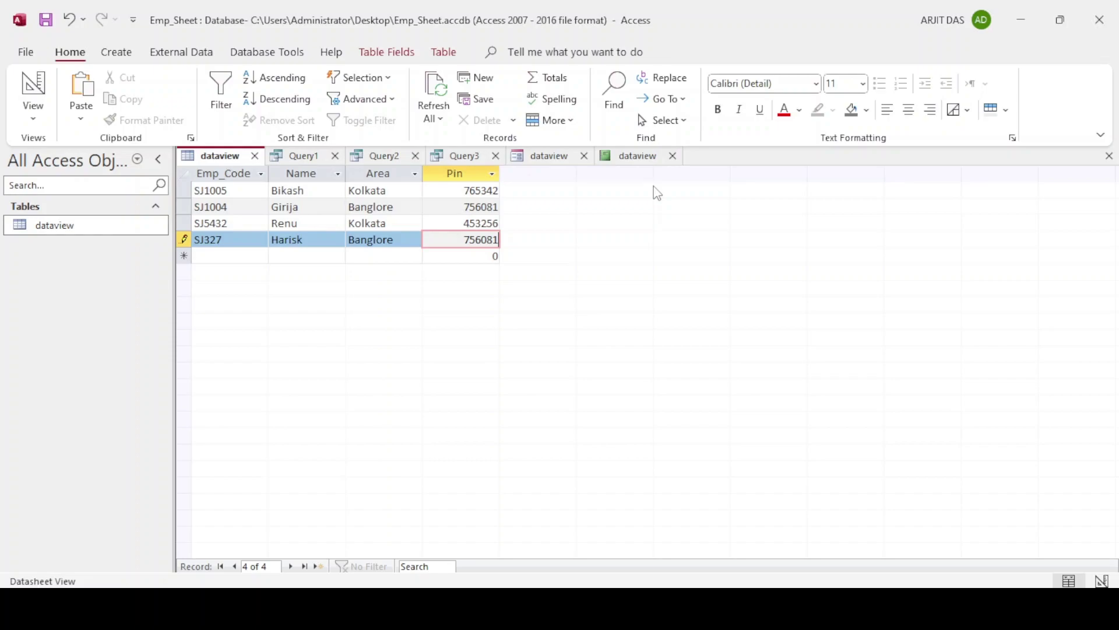
pyautogui.click(33, 112)
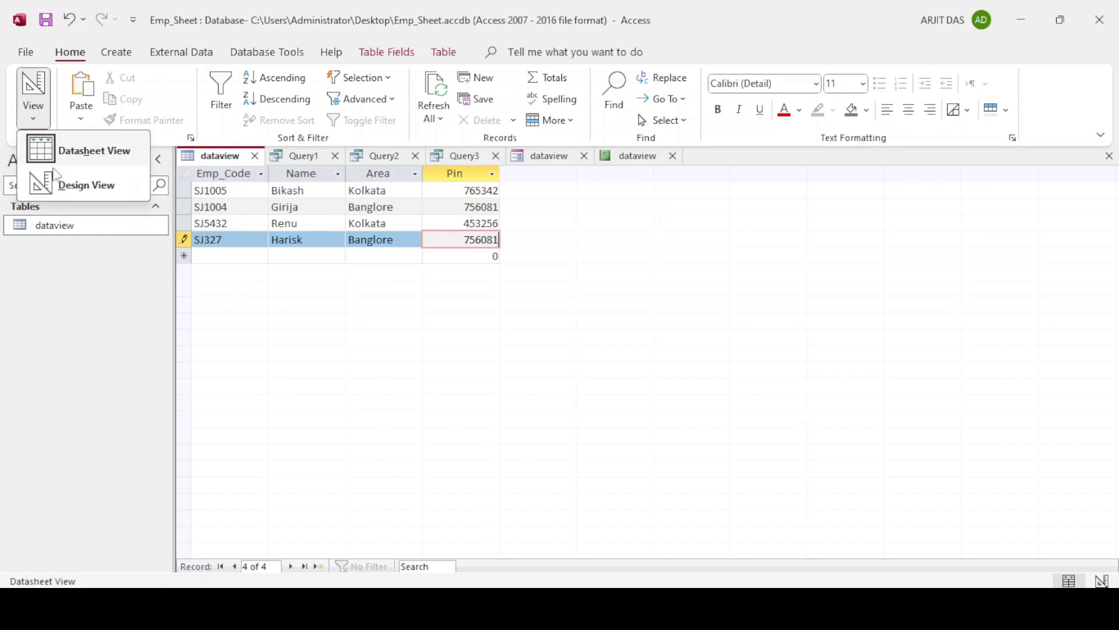
pyautogui.click(390, 323)
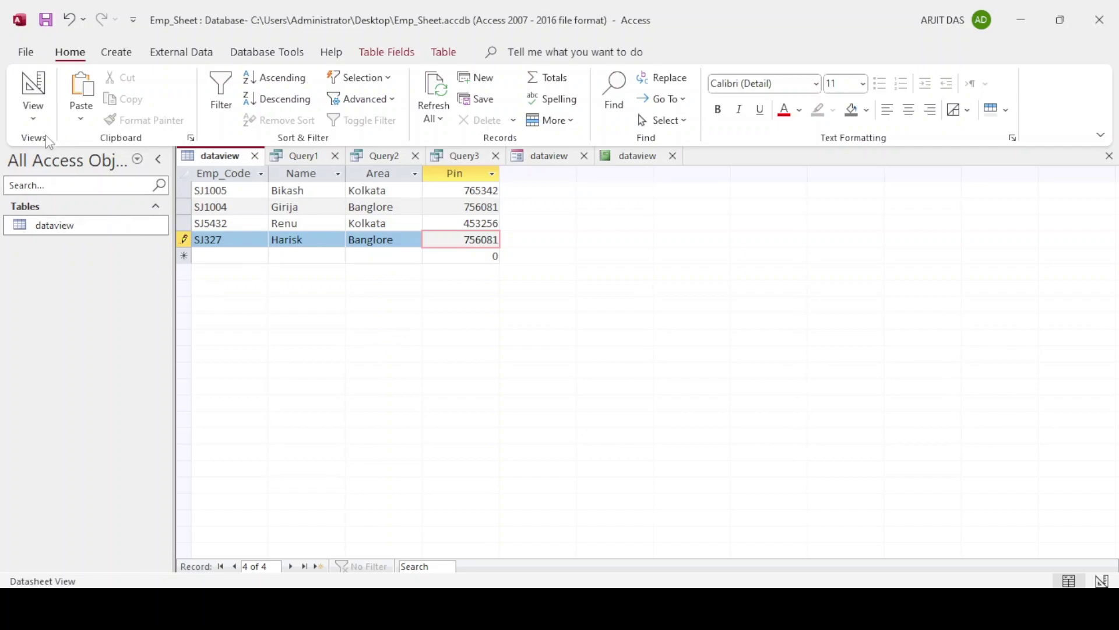
pyautogui.click(41, 117)
pyautogui.click(81, 185)
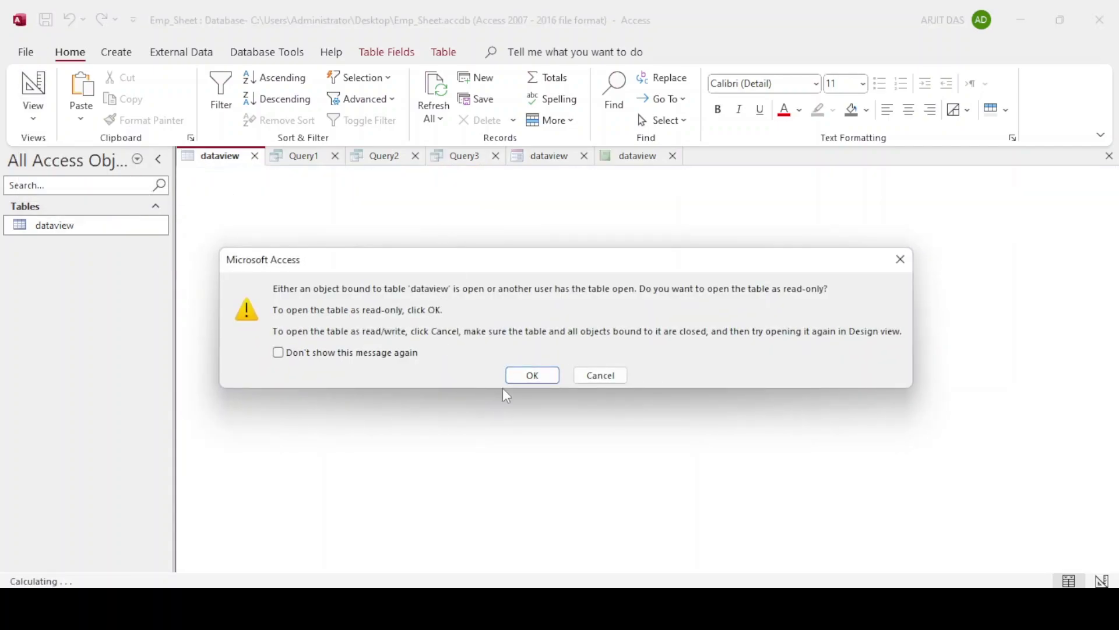
pyautogui.click(518, 376)
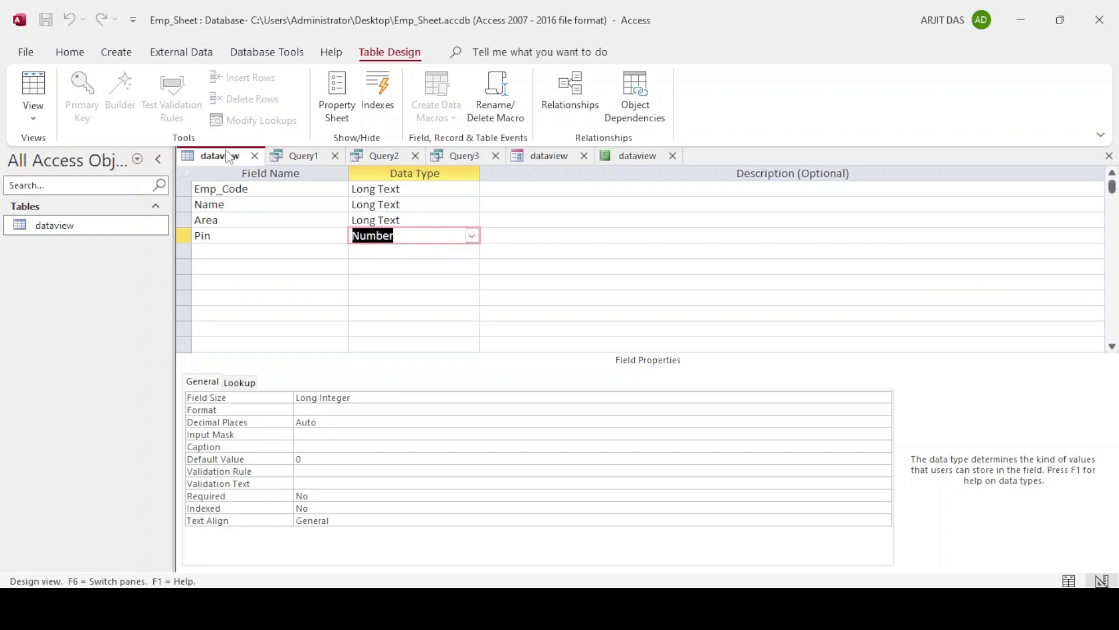
pyautogui.doubleClick(110, 226)
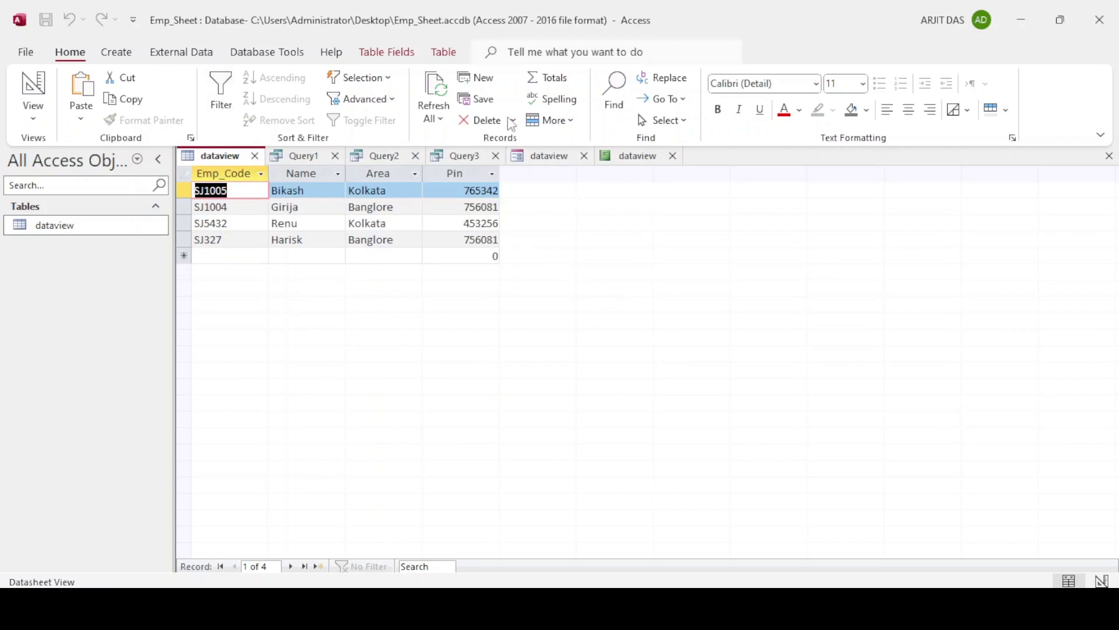
# - Close the dataview form without saving its design
pyautogui.click(118, 54)
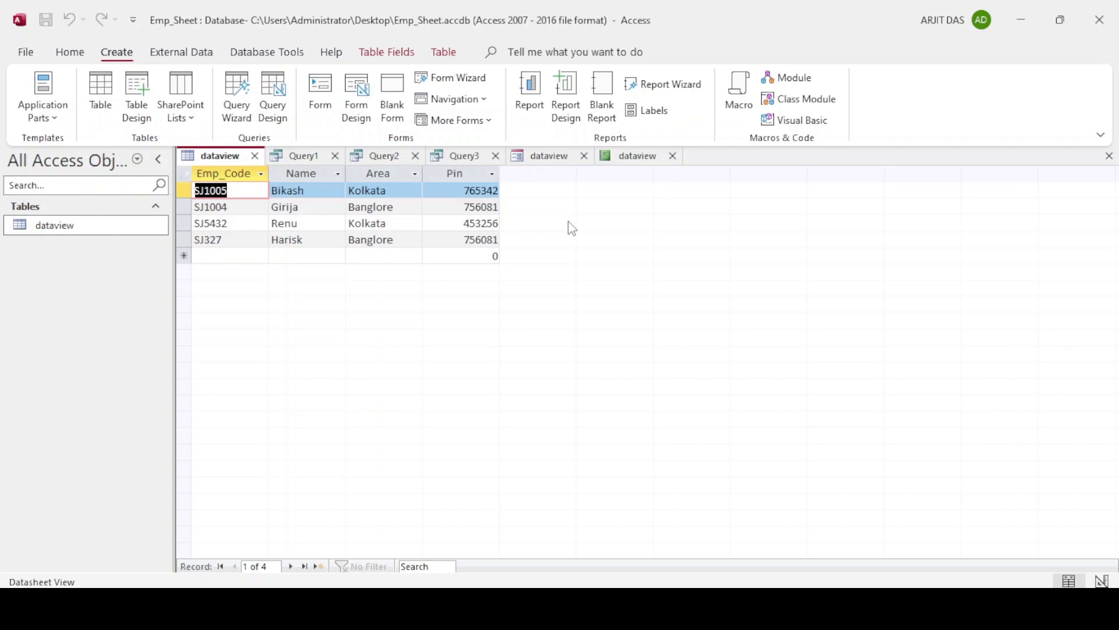
pyautogui.click(587, 161)
pyautogui.click(584, 156)
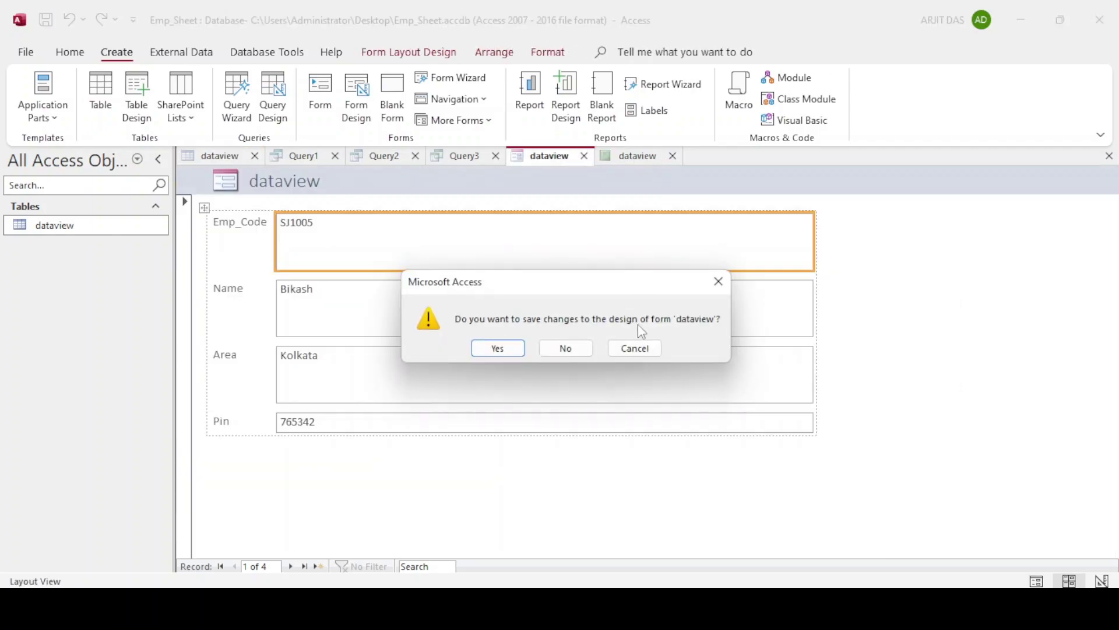
pyautogui.click(577, 349)
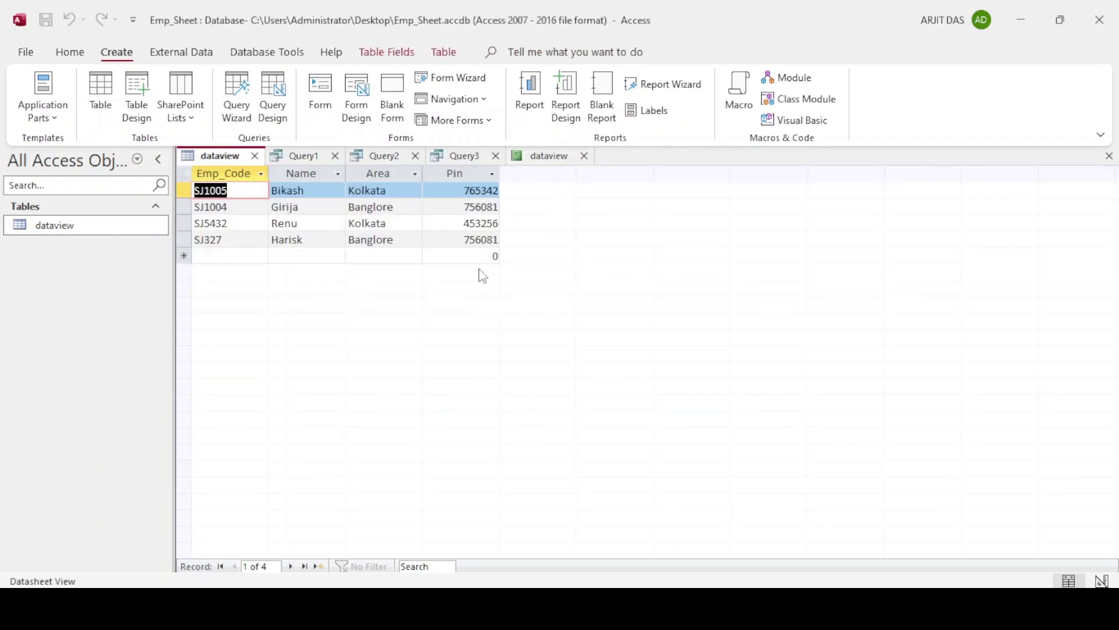